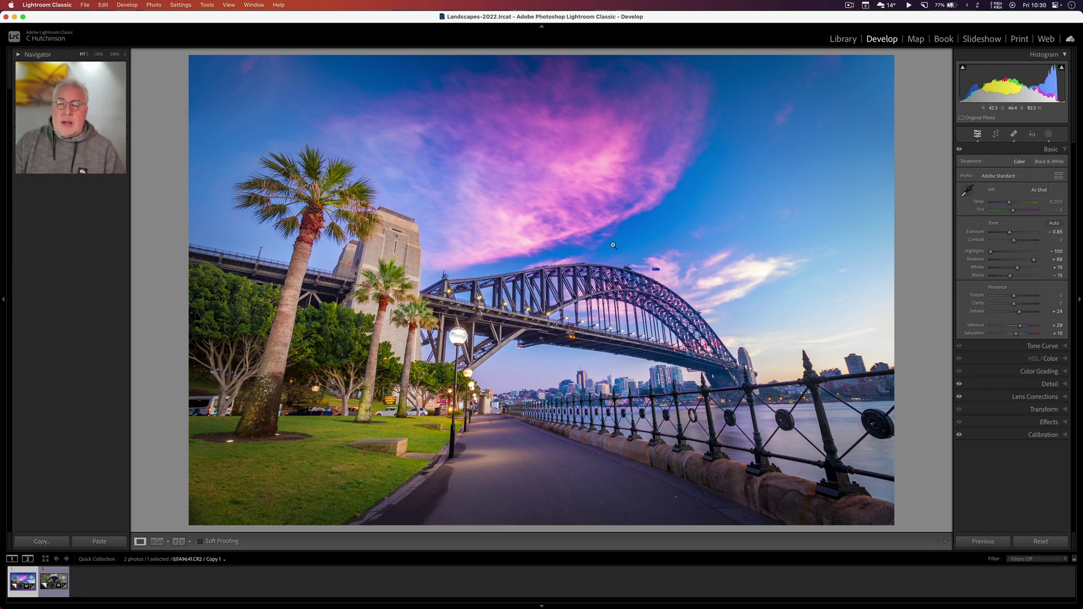
Add a heavy post-crop vignette to darken the bridge photo's edges
click(1048, 422)
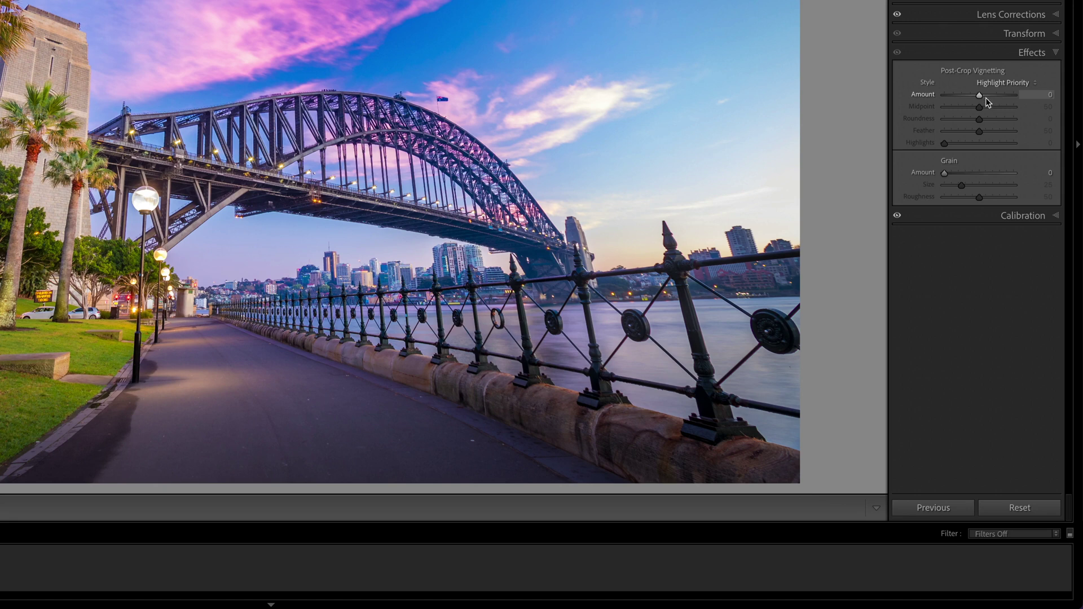
drag(978, 94, 973, 97)
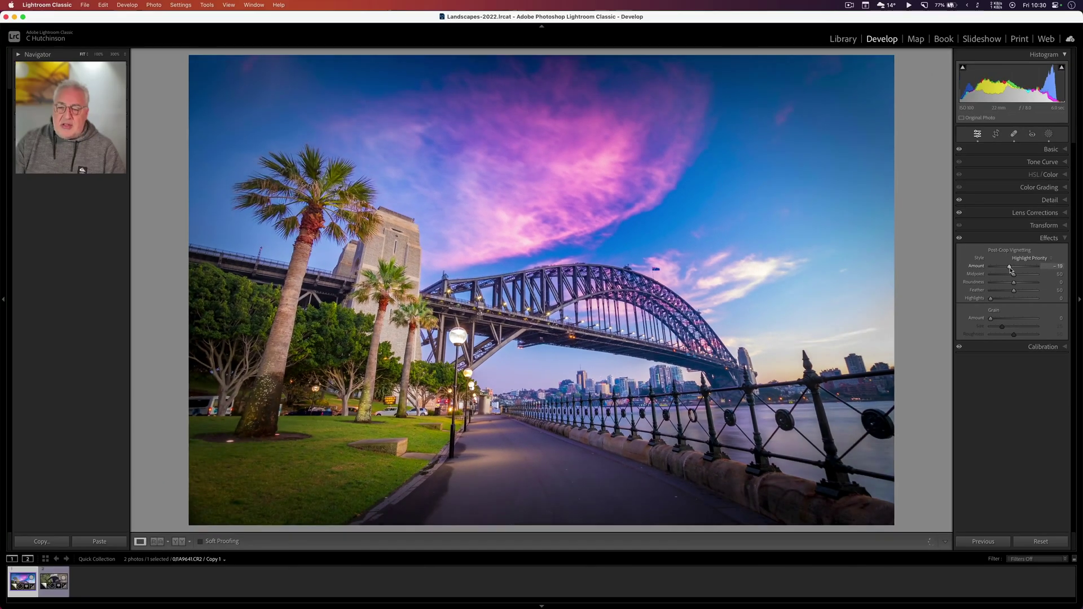
scroll(1010, 270, down, 5)
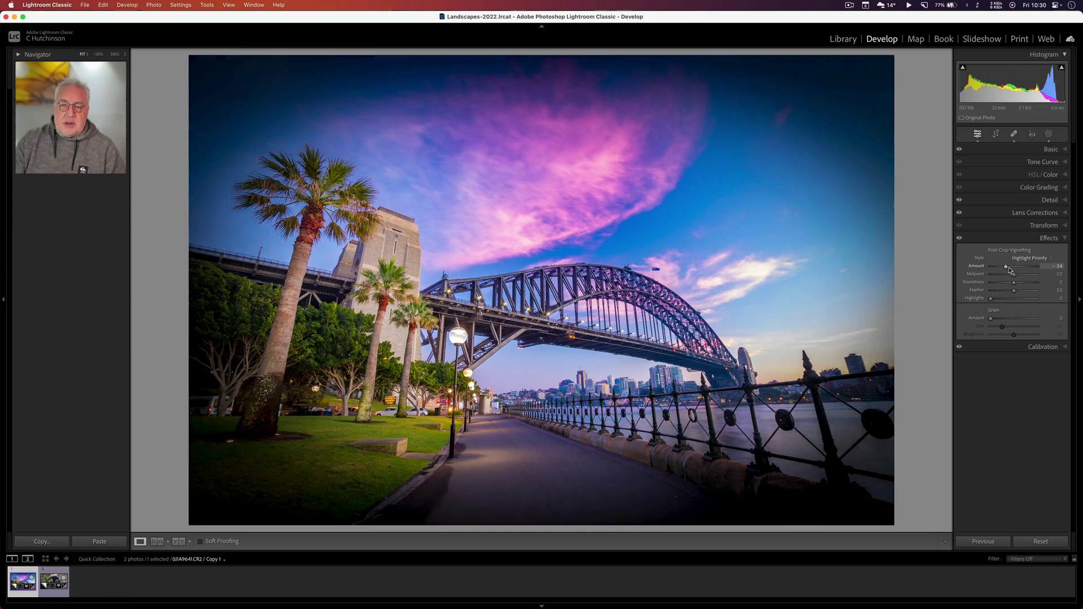
scroll(1008, 270, down, 2)
drag(1008, 270, 992, 270)
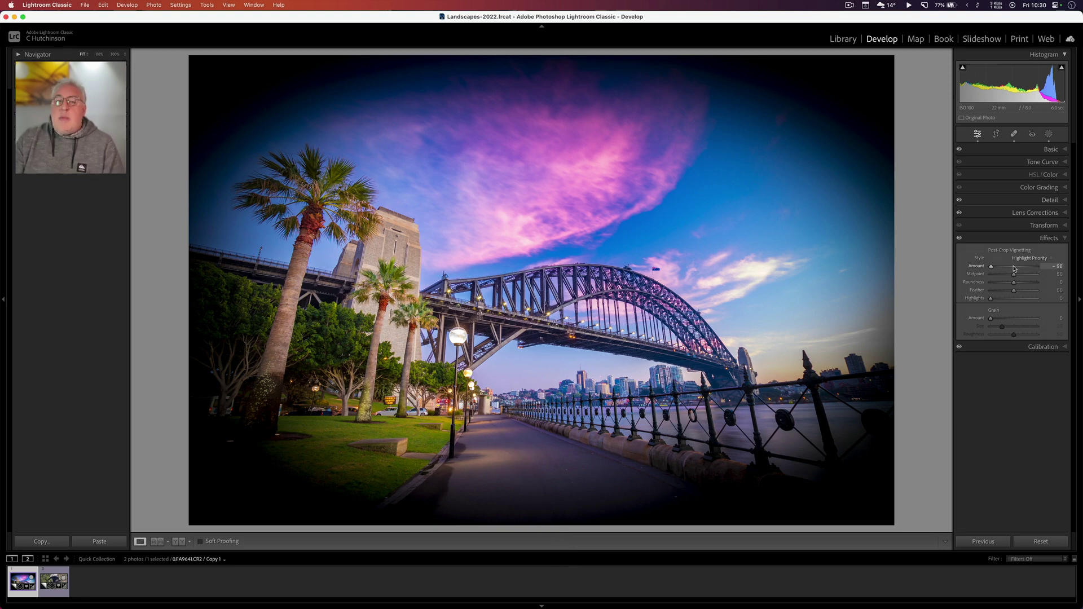
Reset the post-crop vignette Amount back to 0
click(1015, 267)
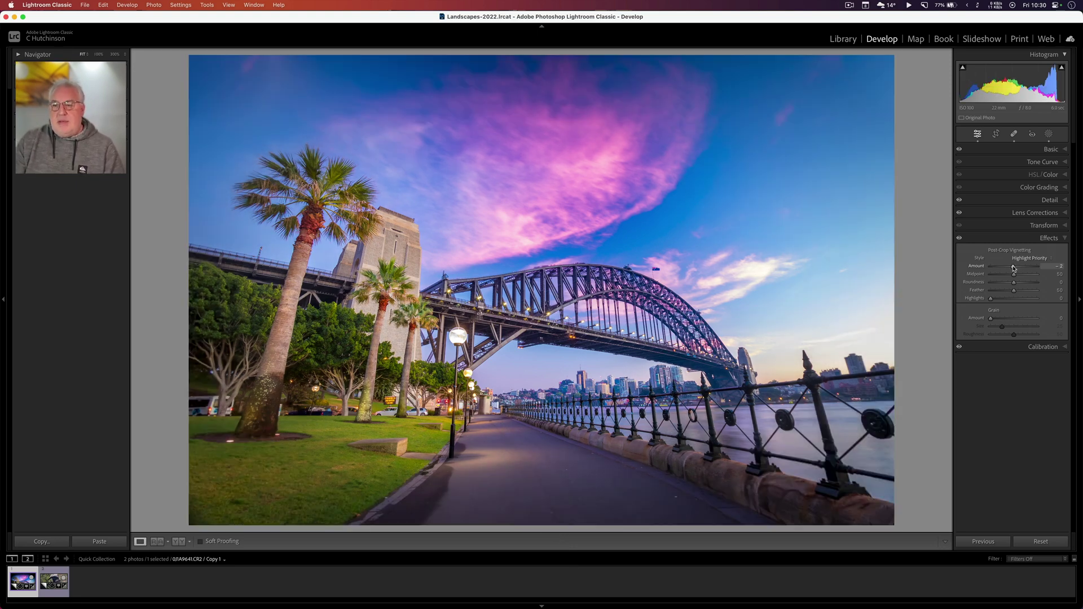
drag(1014, 276, 1014, 276)
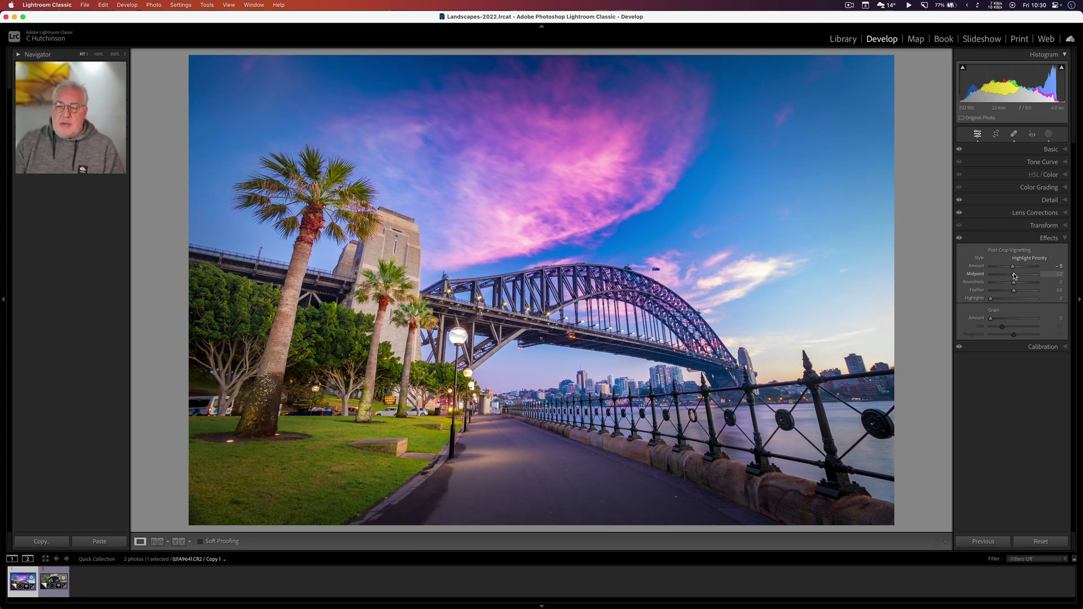
double_click(1014, 267)
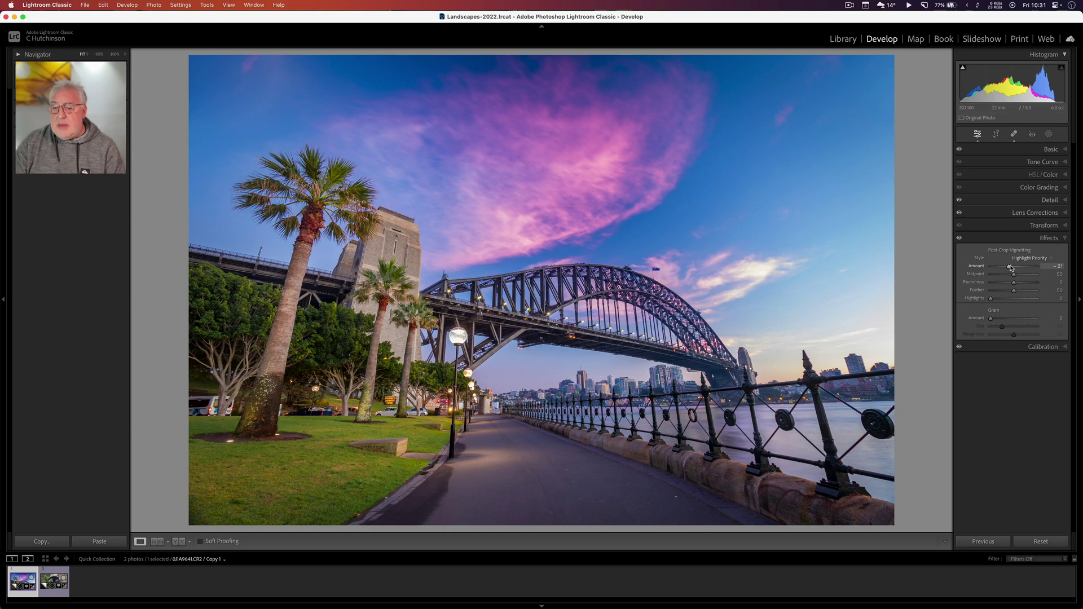
Collapse the adjustment sections and add a new Radial Gradient mask to the bridge photo
click(1062, 161)
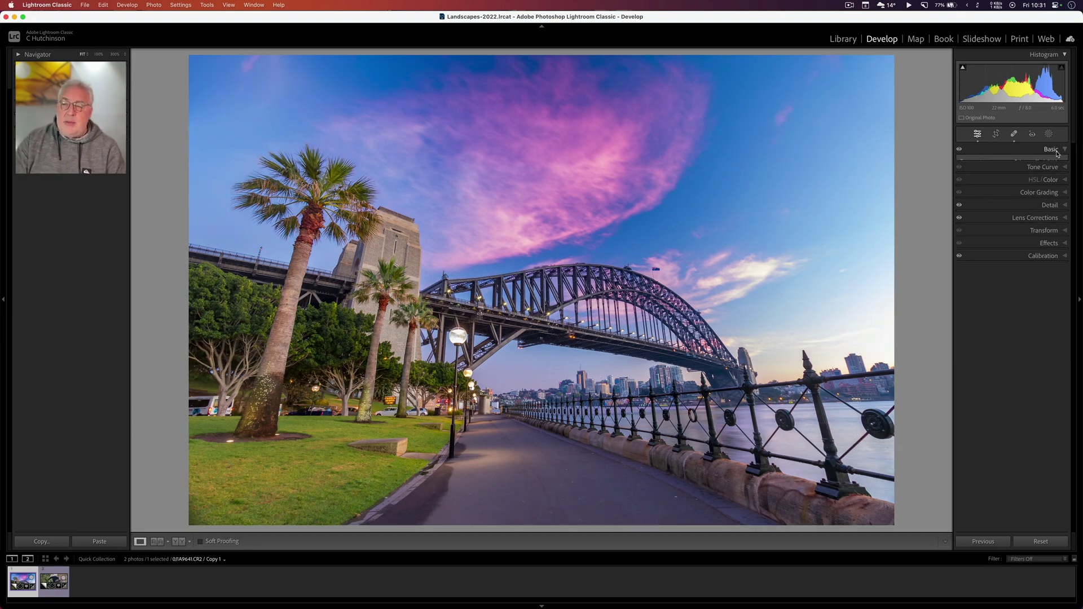
click(1059, 161)
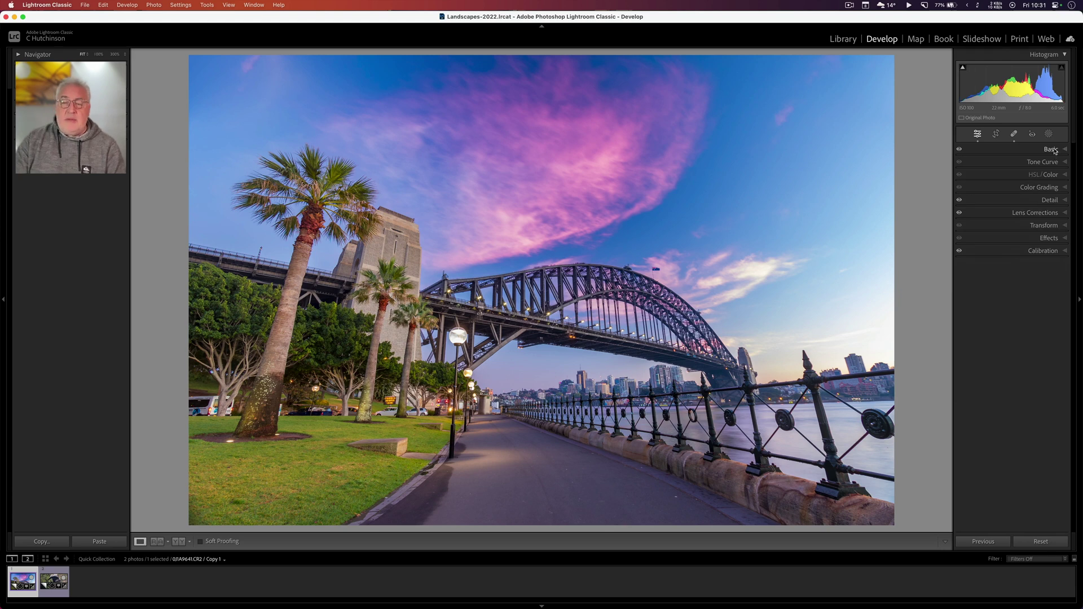
click(1048, 134)
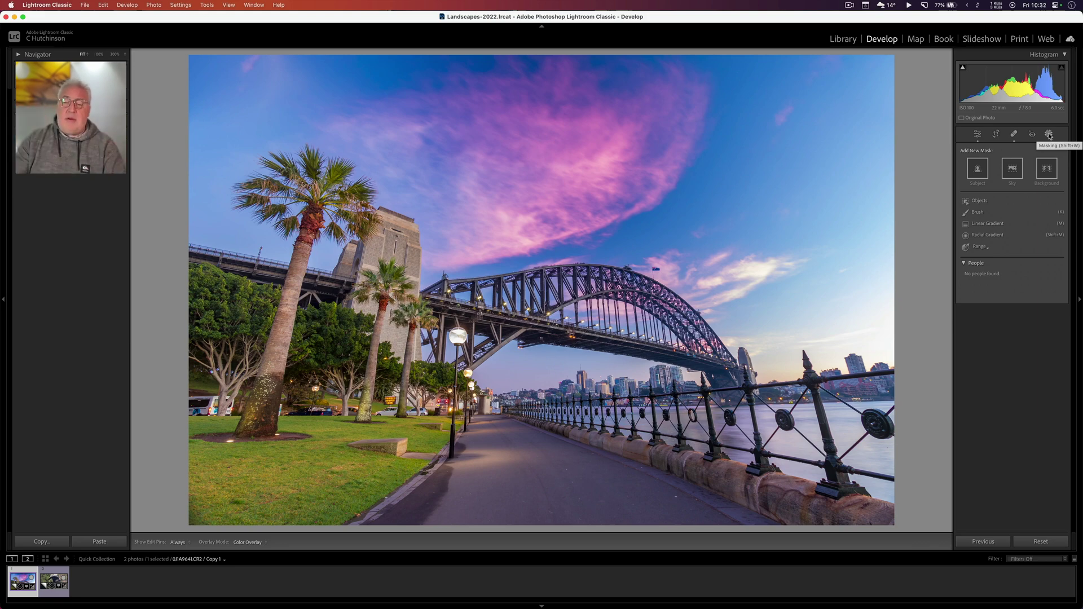
click(992, 235)
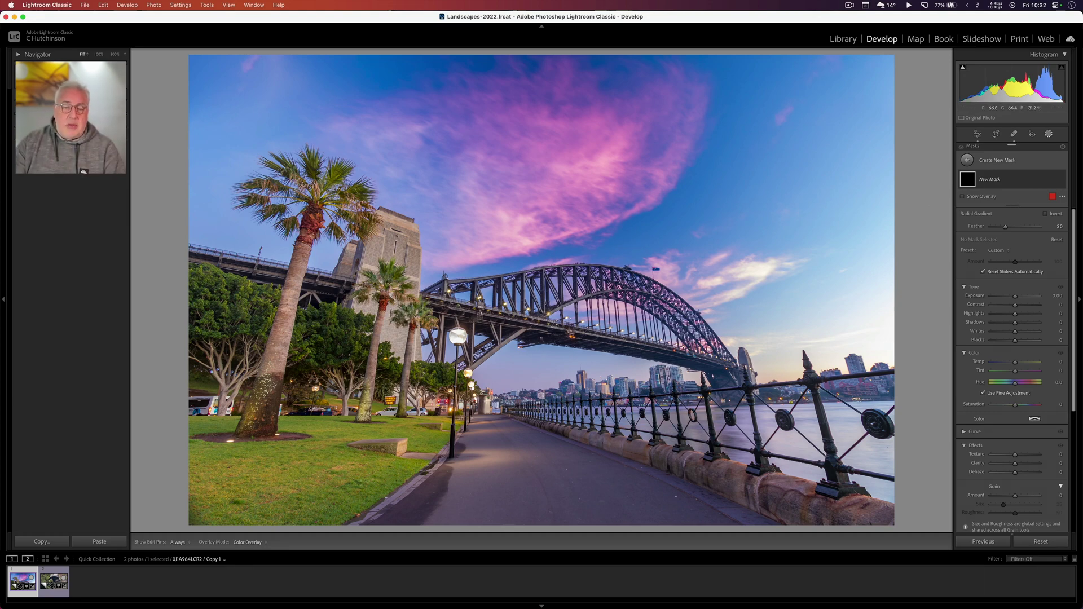
Draw the radial gradient from the bridge and stretch it into a wide, tall ellipse filling the frame
drag(481, 356, 791, 552)
drag(481, 356, 512, 356)
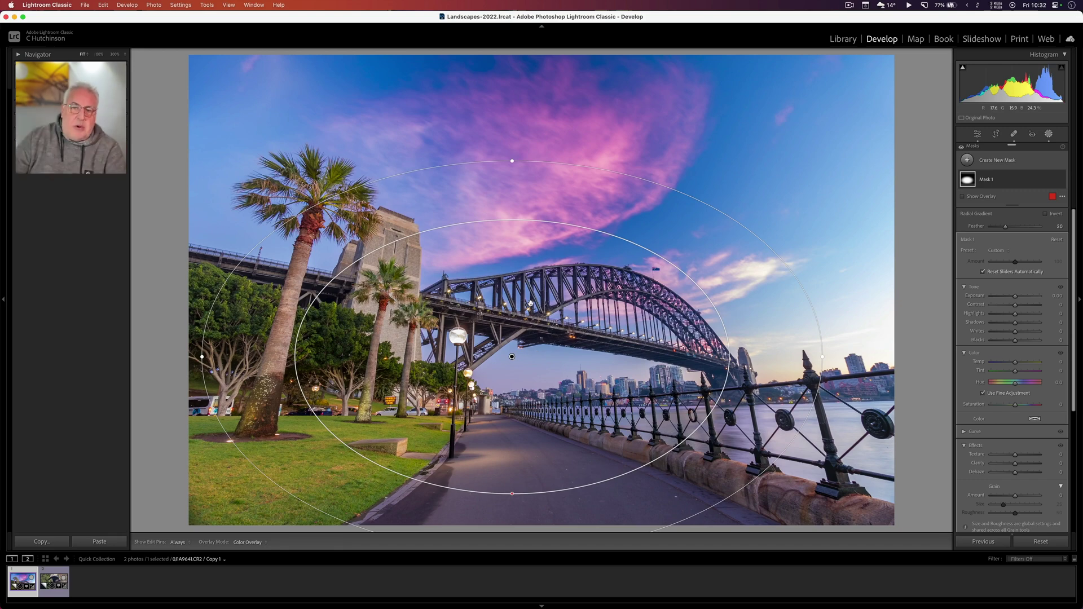
drag(516, 373, 510, 358)
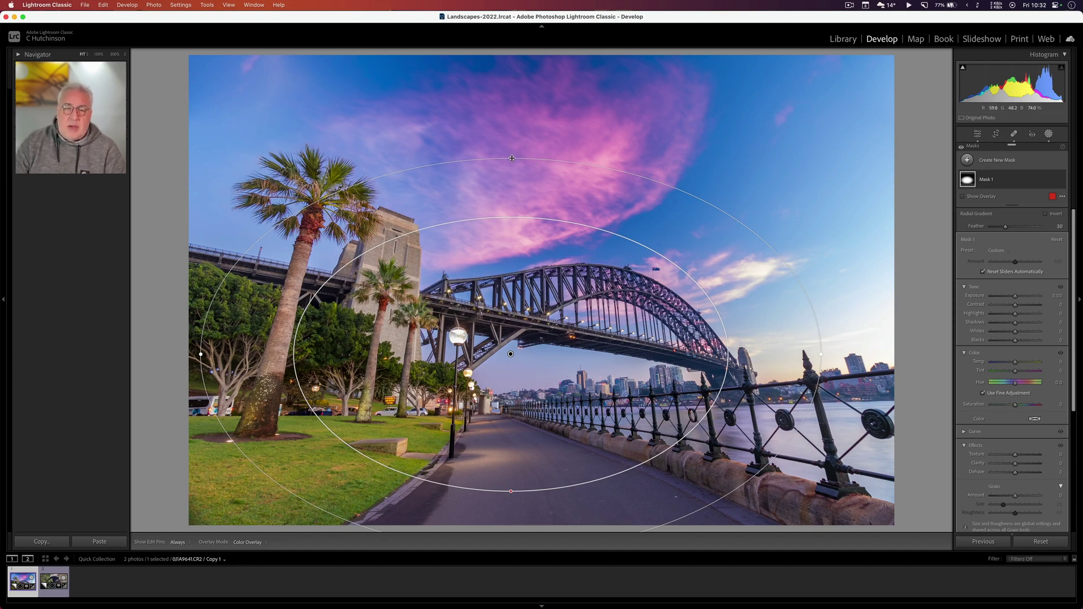
drag(512, 159, 511, 119)
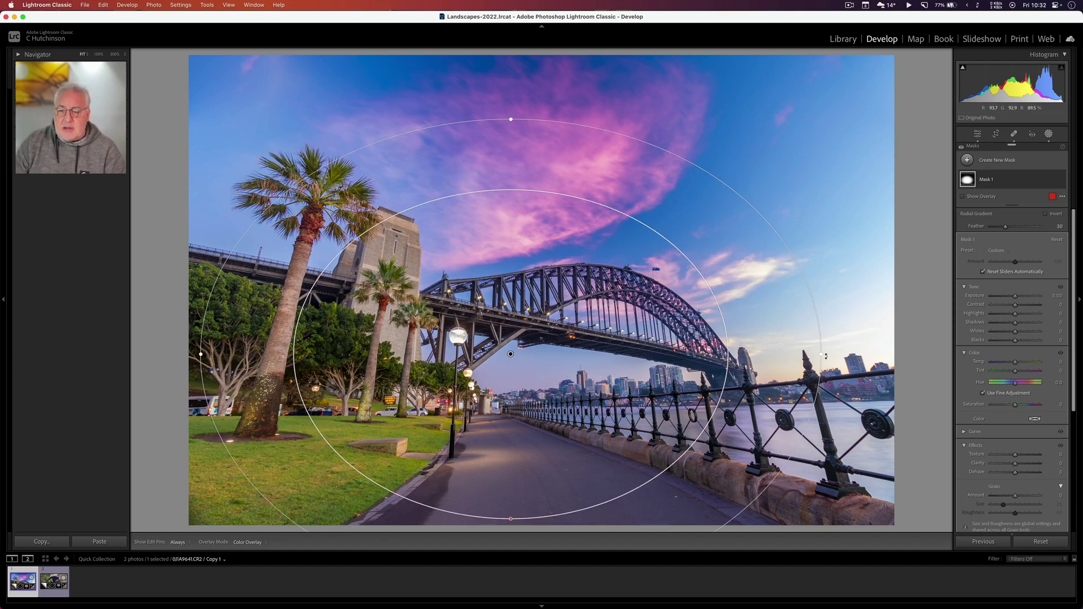
drag(821, 354, 873, 354)
drag(511, 119, 511, 94)
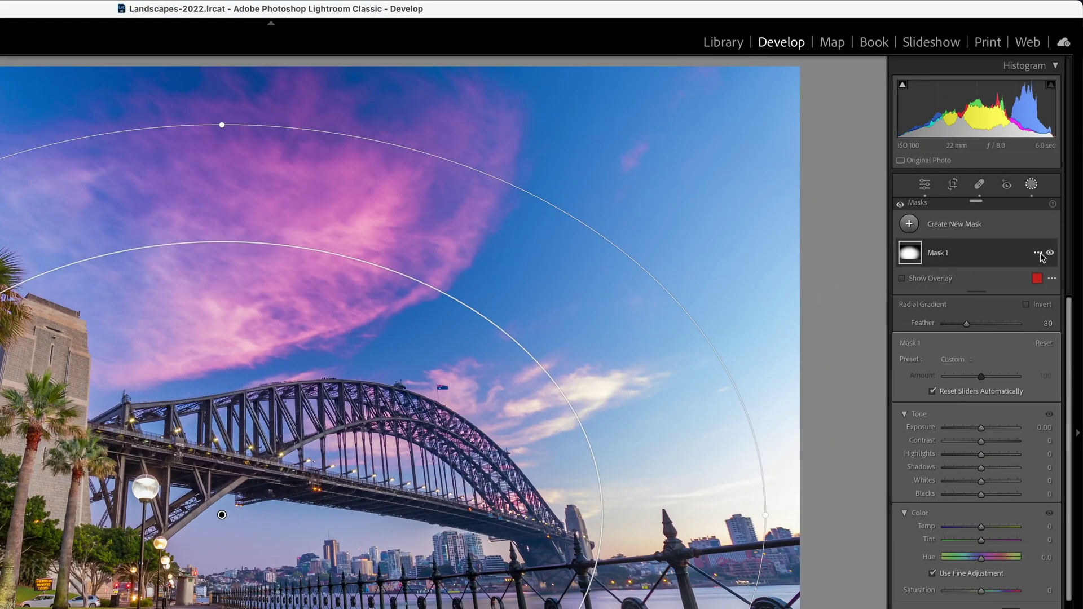
Add an inverted copy of Mask 1
click(1039, 254)
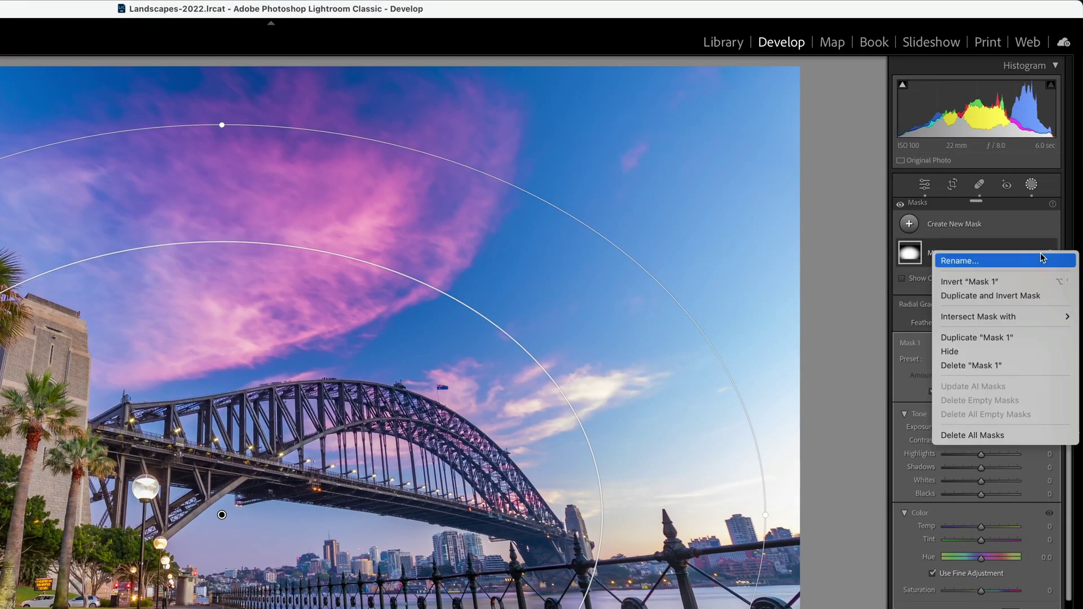
click(1027, 297)
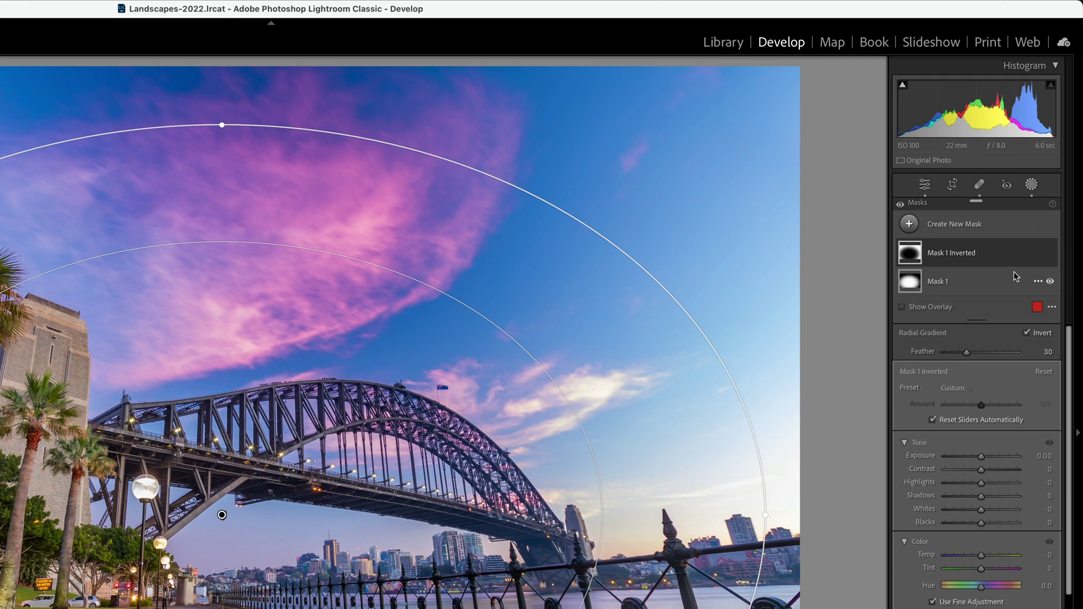
click(990, 255)
click(997, 258)
Darken outside the ellipse to Exposure -0.88 with Feather 40, slightly enlarging and lowering the gradient
drag(980, 457, 978, 459)
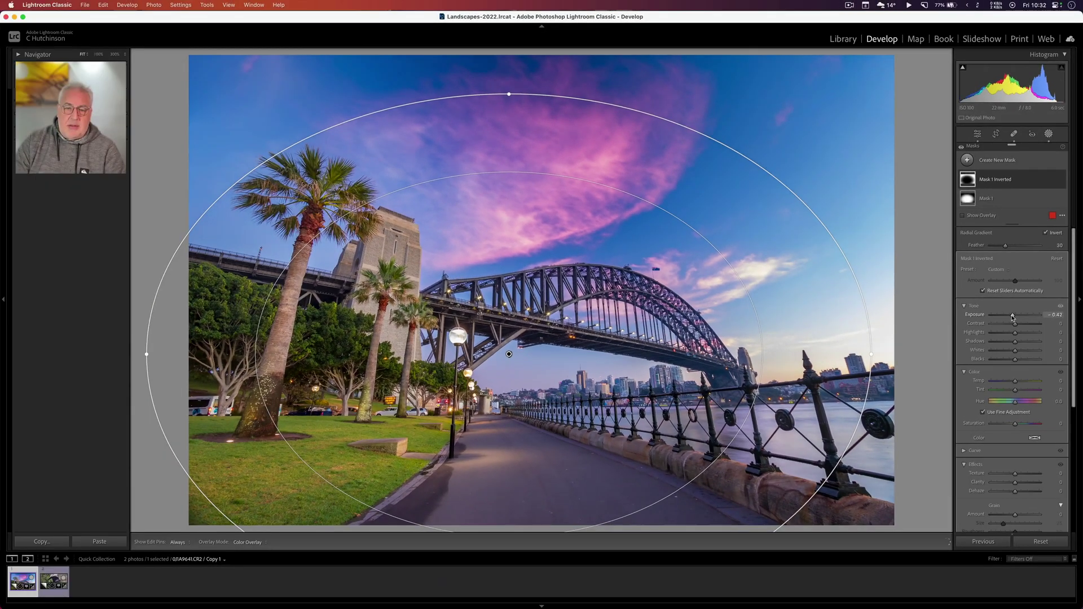
drag(1012, 317, 1013, 318)
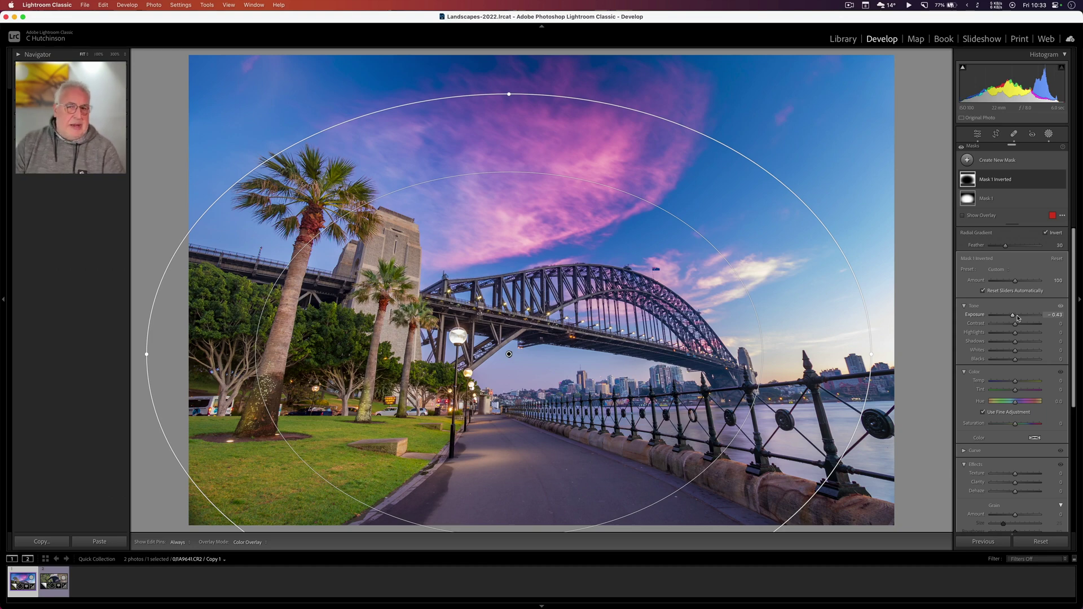
drag(1014, 318, 1015, 318)
drag(1005, 245, 1010, 246)
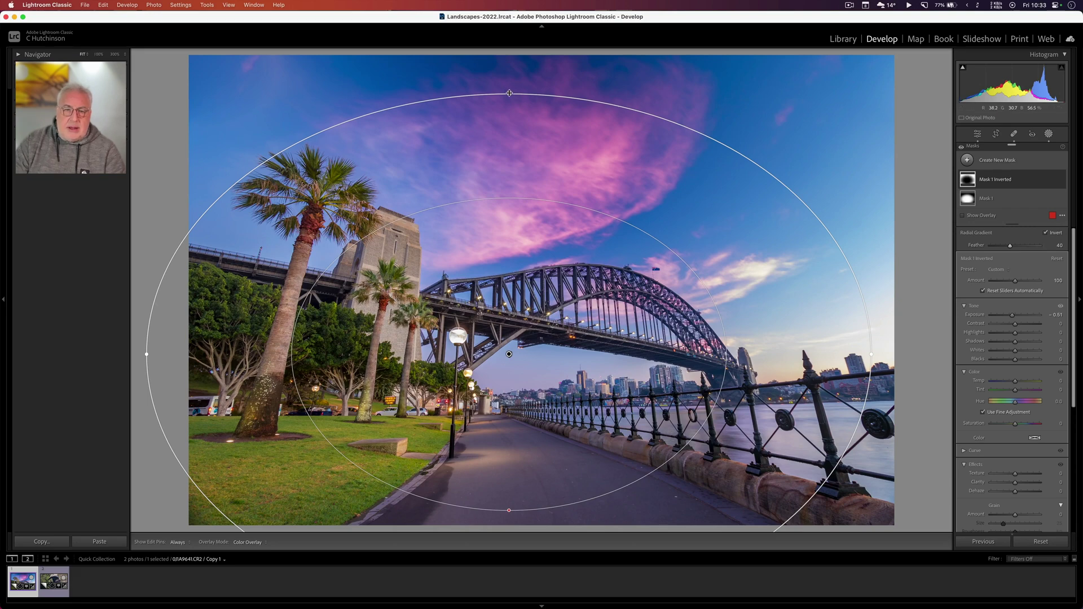
drag(509, 93, 550, 91)
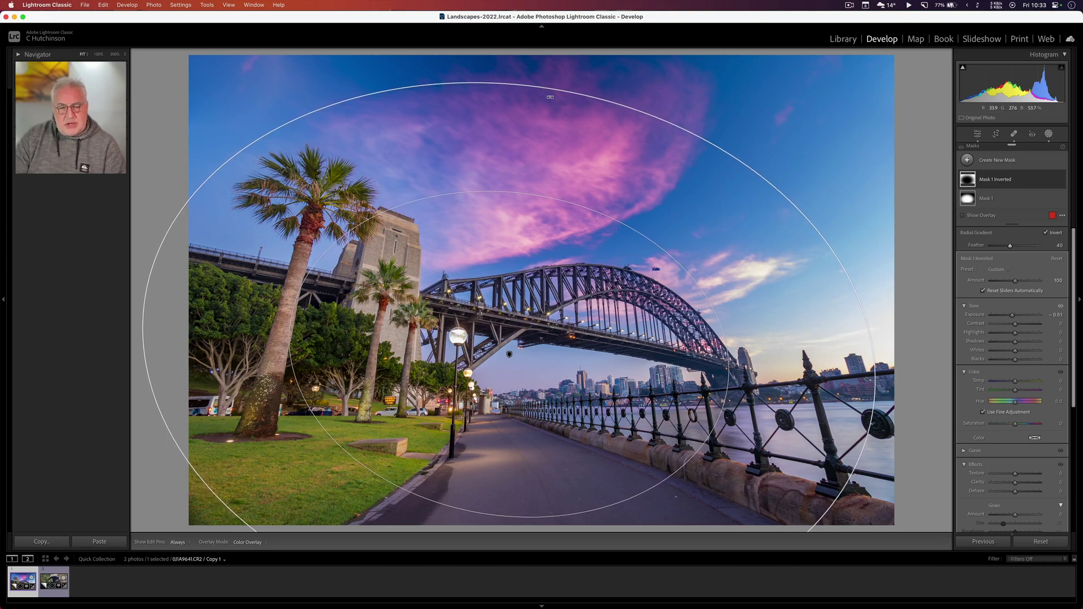
mouse_move(510, 360)
drag(510, 359, 509, 368)
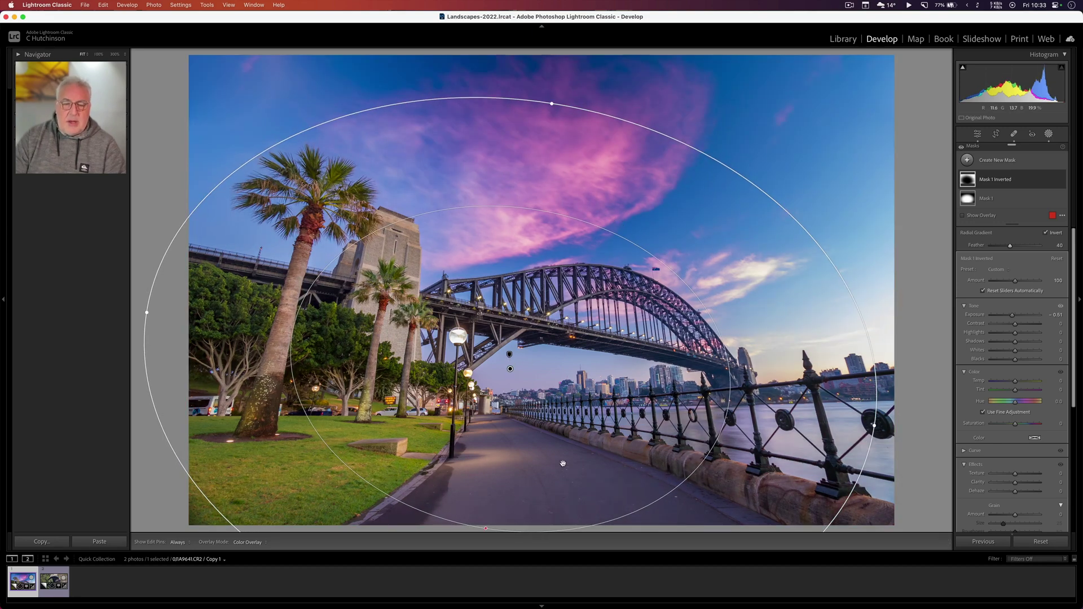
drag(1012, 315, 1011, 317)
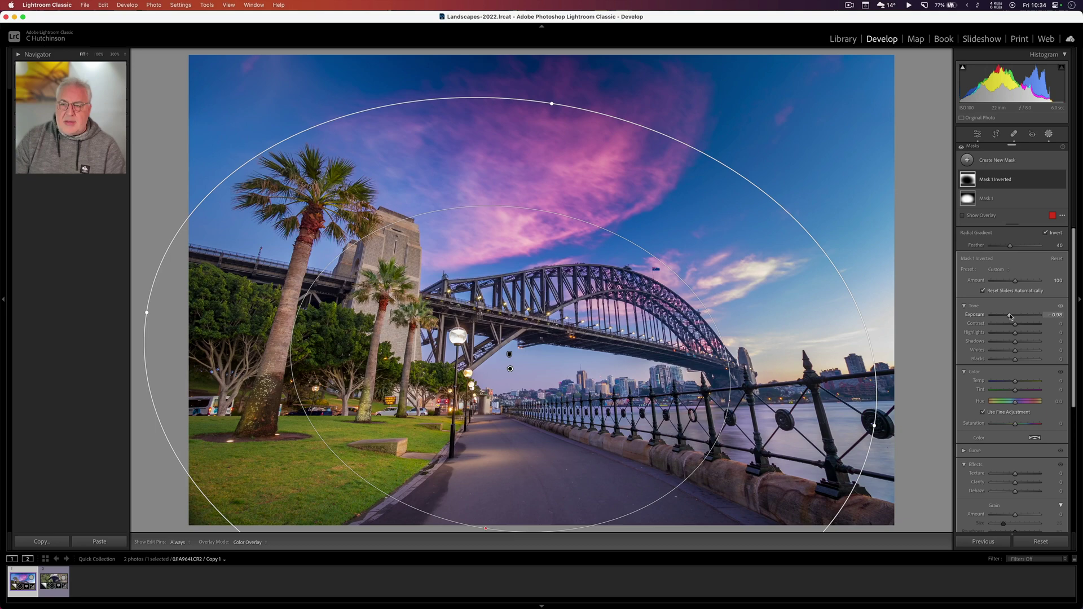
Toggle Show Overlay to check which area the inverted mask covers
click(963, 216)
click(976, 218)
click(976, 218)
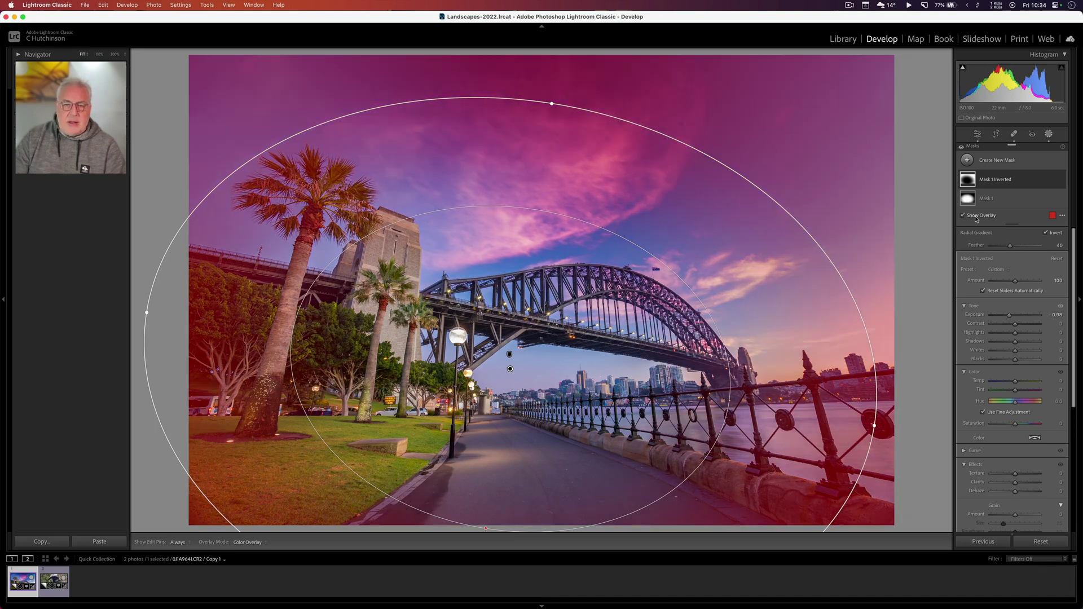
click(976, 218)
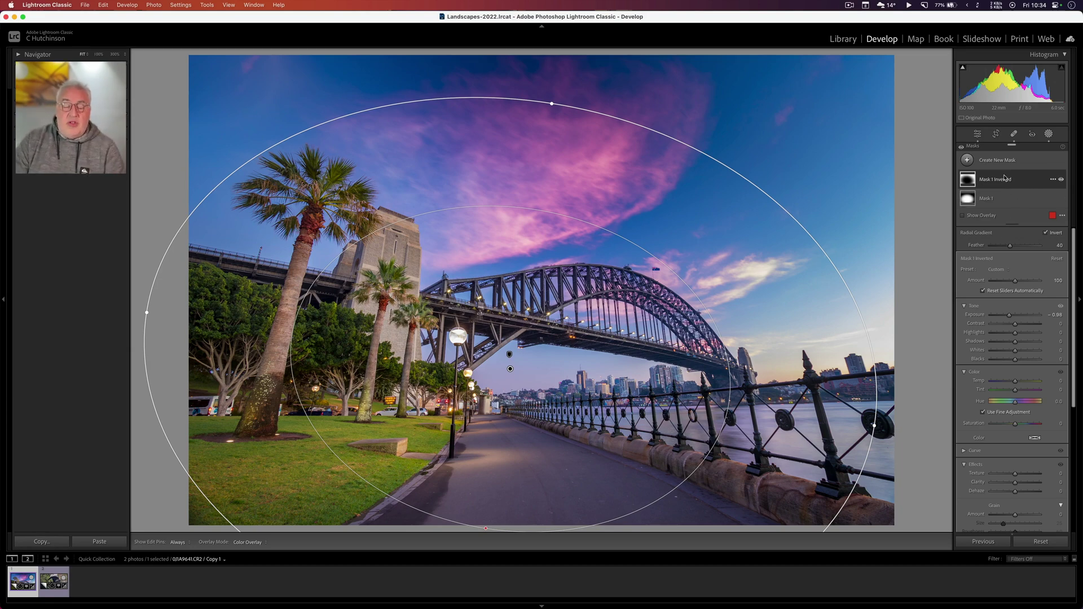
Select the original Mask 1 and set its Exposure to +0.22
click(1017, 198)
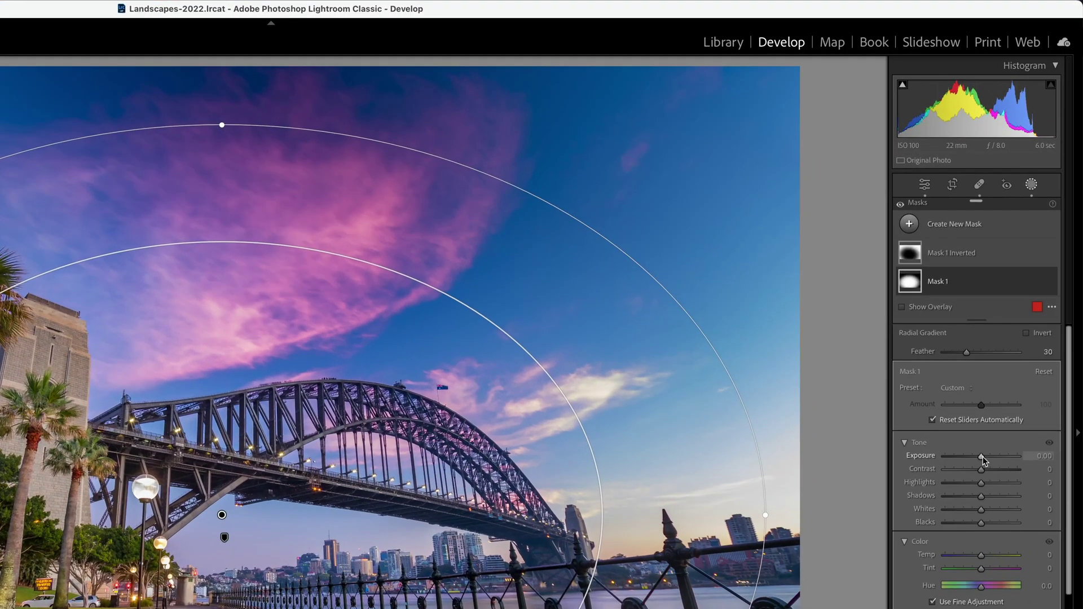
drag(1014, 324, 1016, 325)
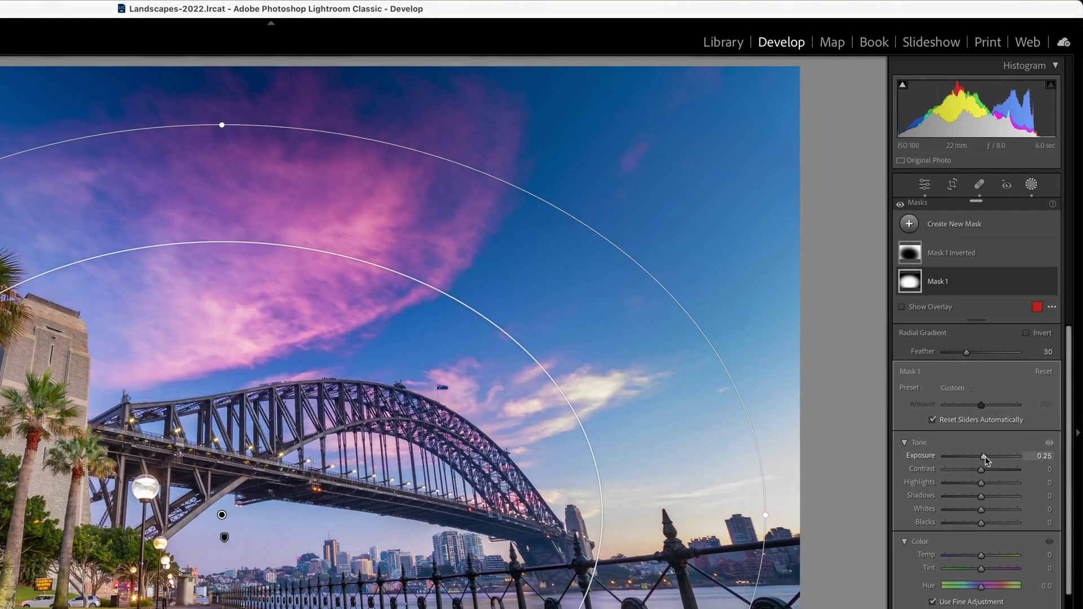
drag(987, 460, 986, 461)
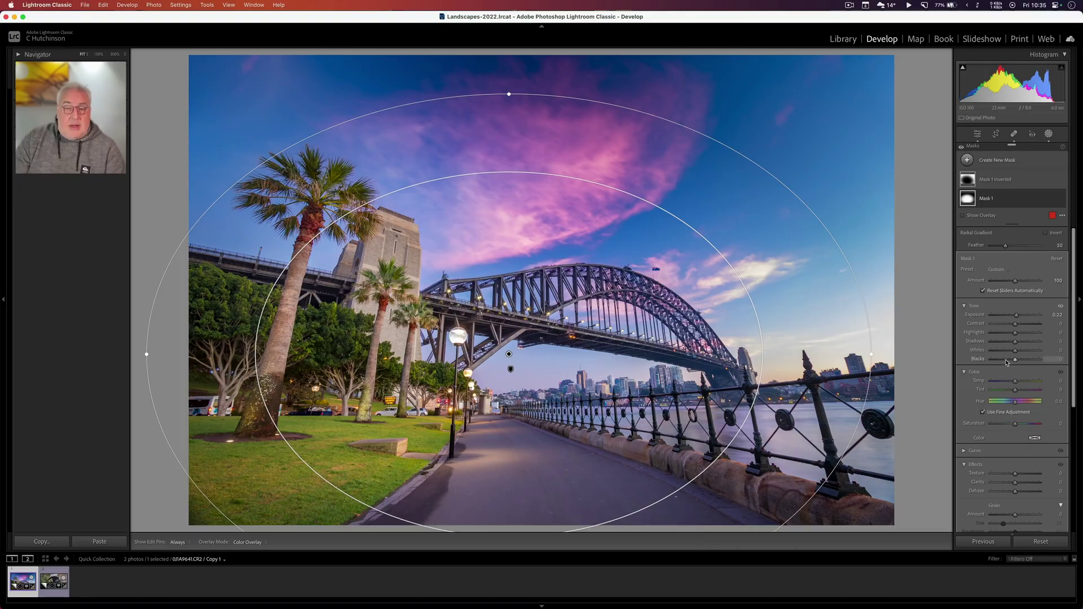
Raise Mask 1's Clarity to +29
scroll(985, 587, down, 8)
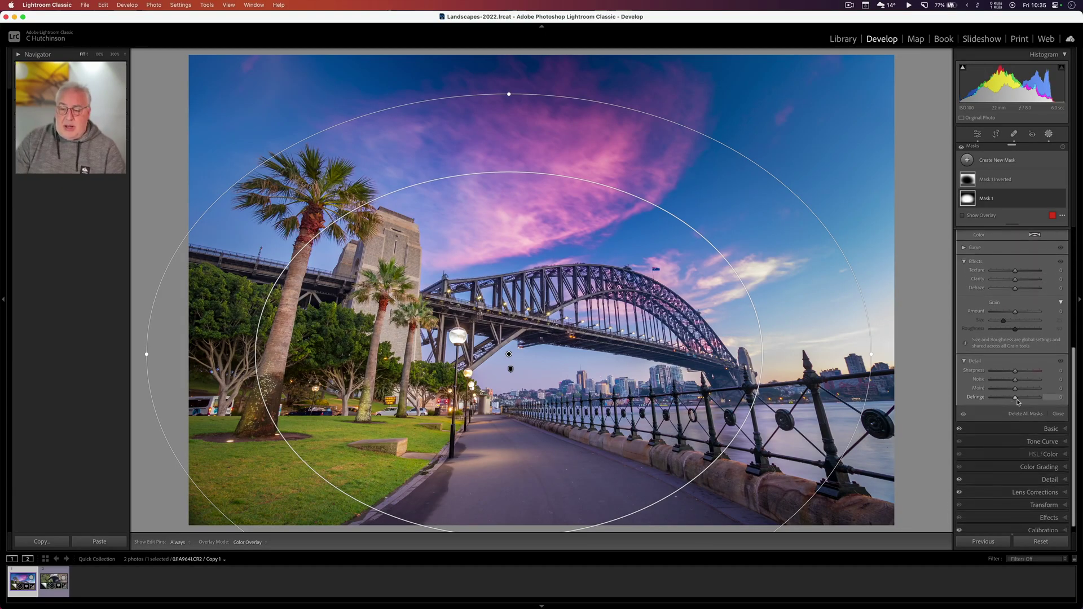
scroll(1027, 335, up, 2)
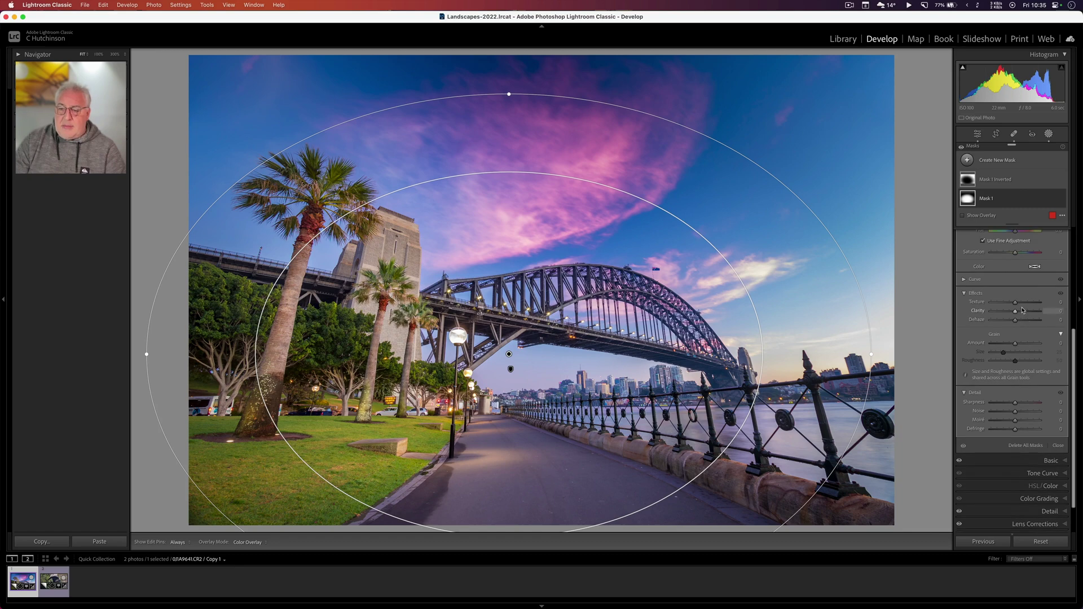
drag(1017, 314, 1022, 317)
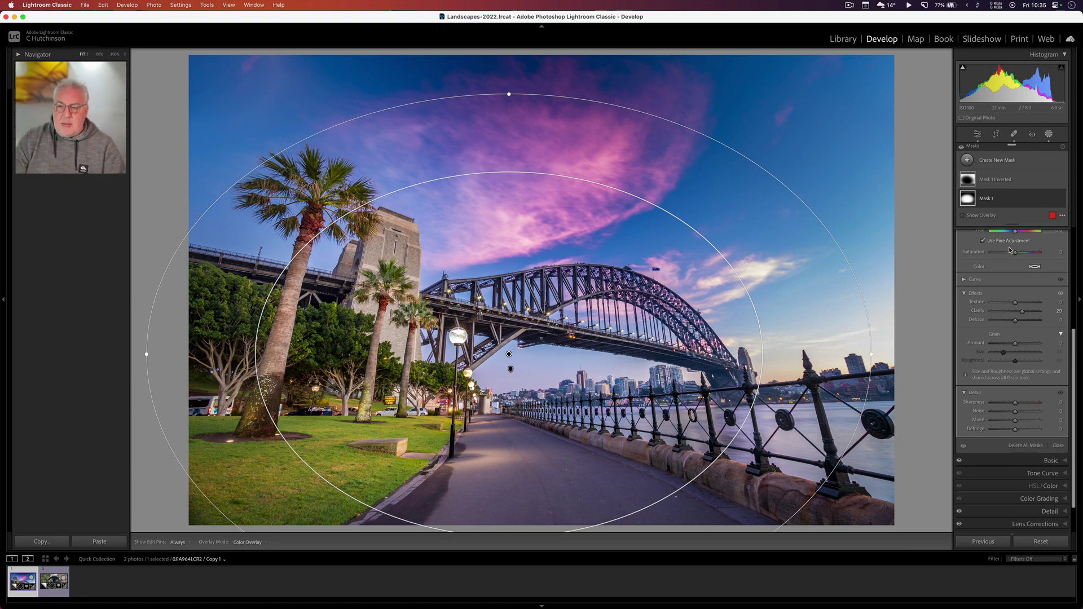
Reshape the mask into a smaller, slightly tilted ellipse and add Texture +9
click(981, 217)
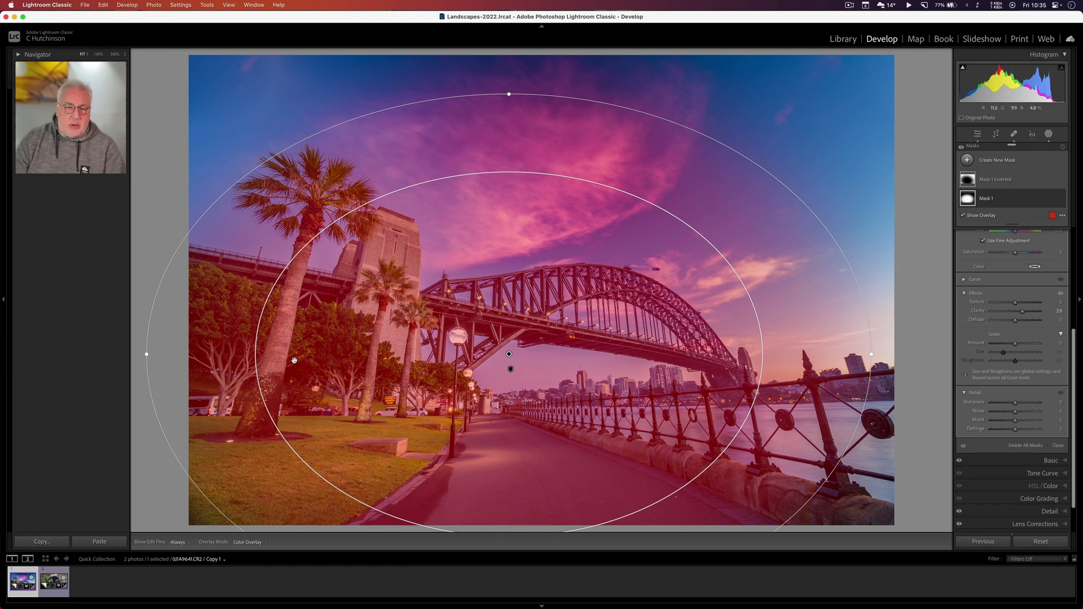
drag(145, 354, 213, 355)
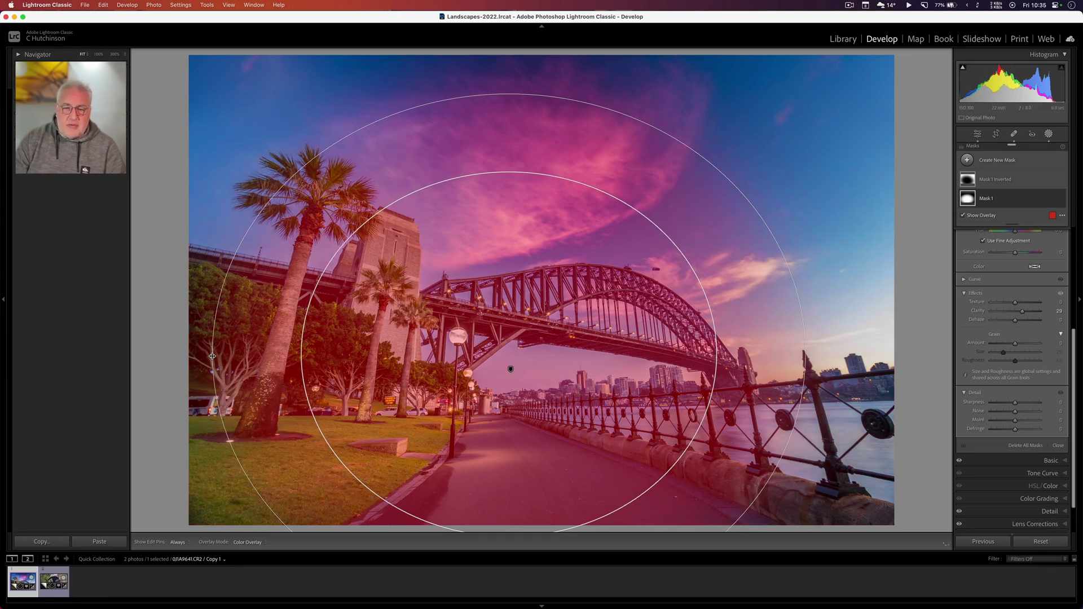
drag(508, 93, 516, 169)
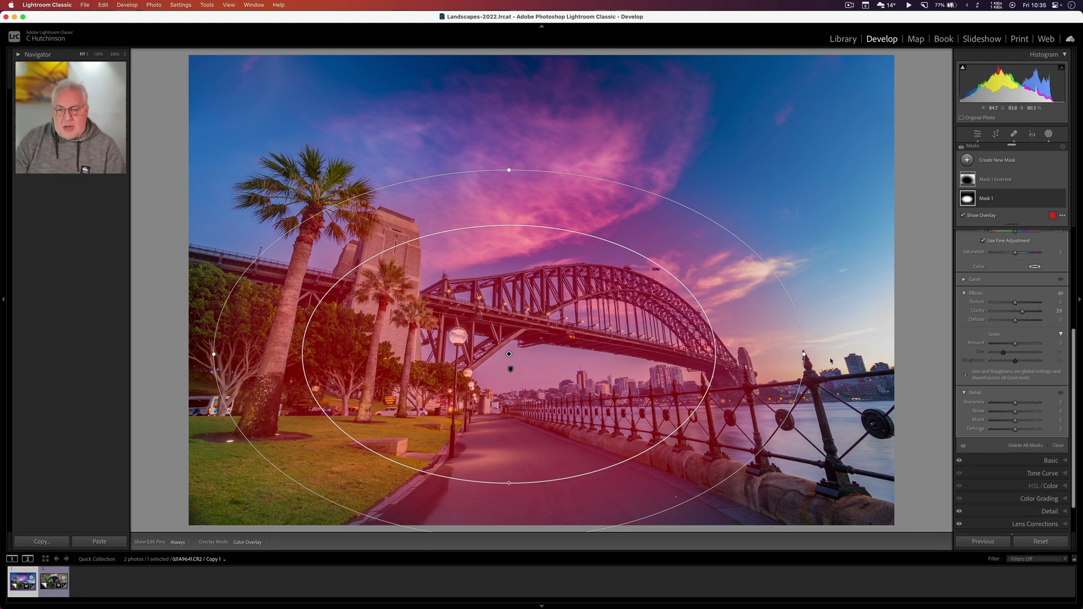
drag(816, 358, 815, 389)
drag(508, 354, 511, 344)
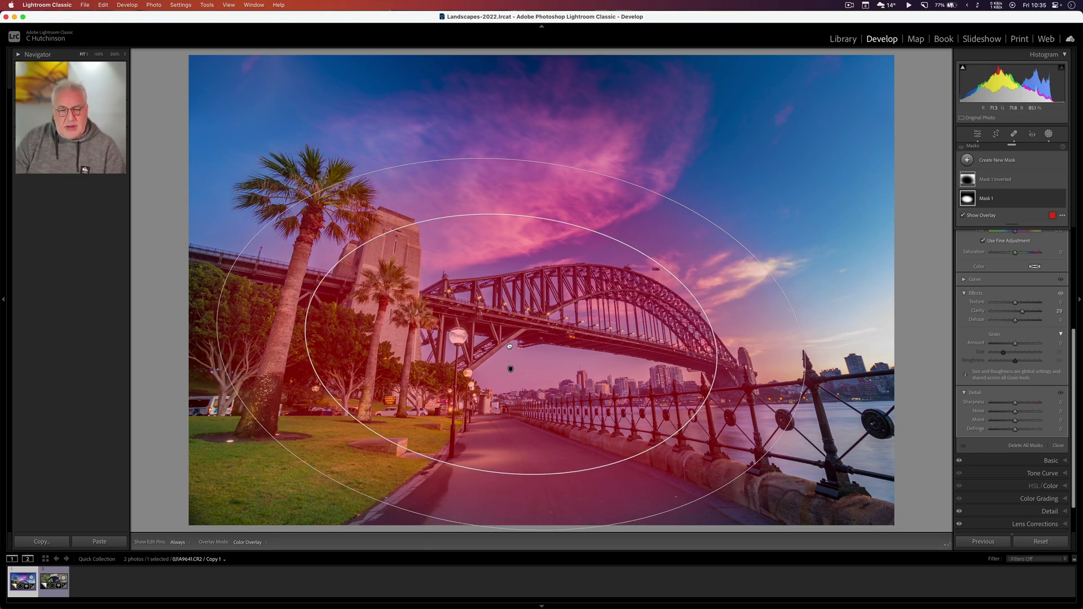
click(982, 217)
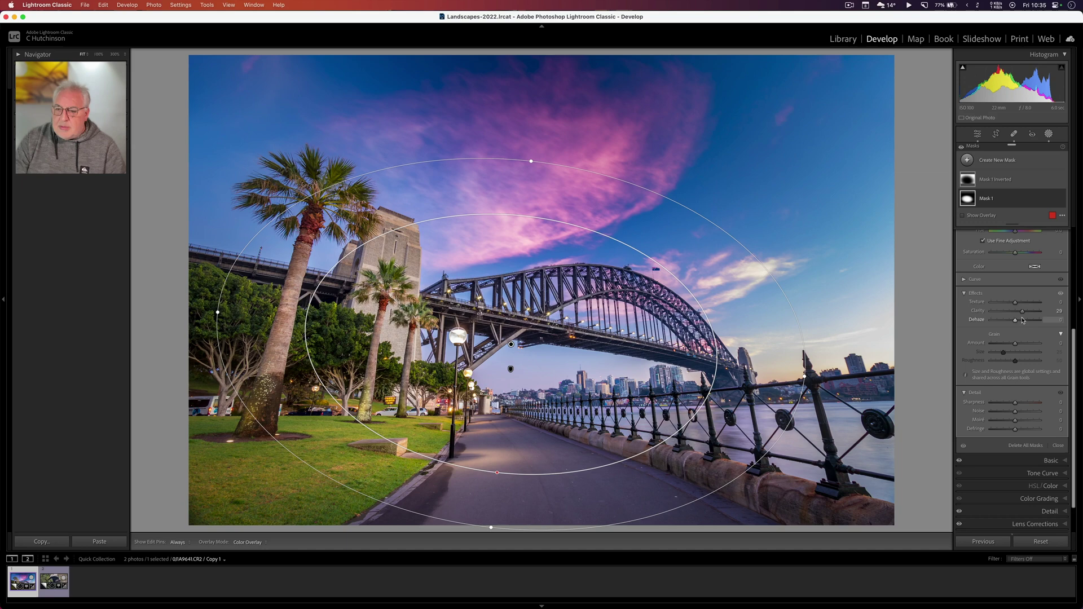
drag(1015, 305, 1016, 305)
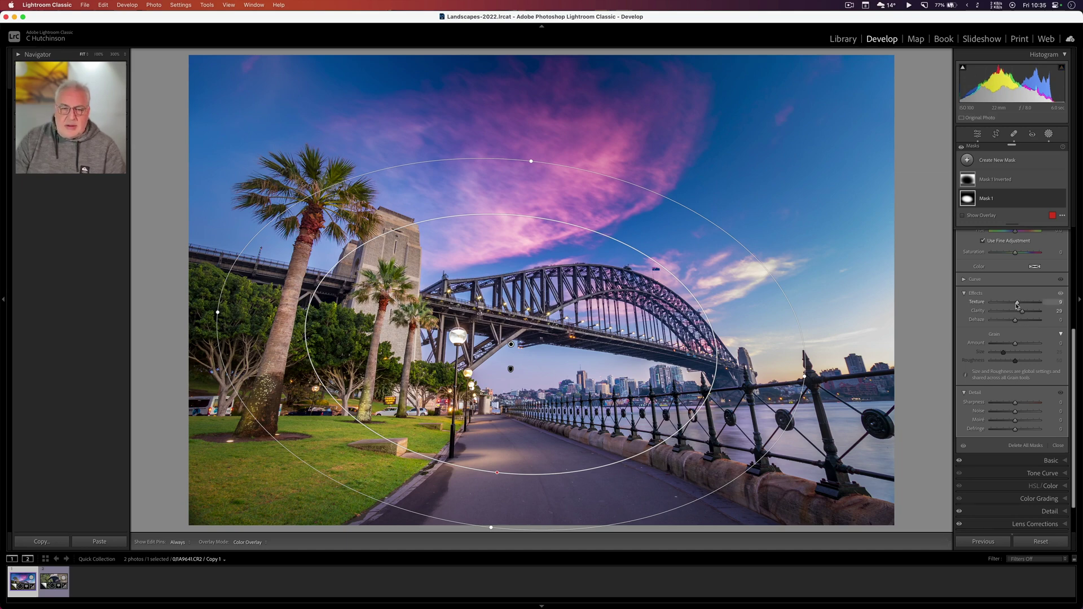
scroll(1017, 305, up, 5)
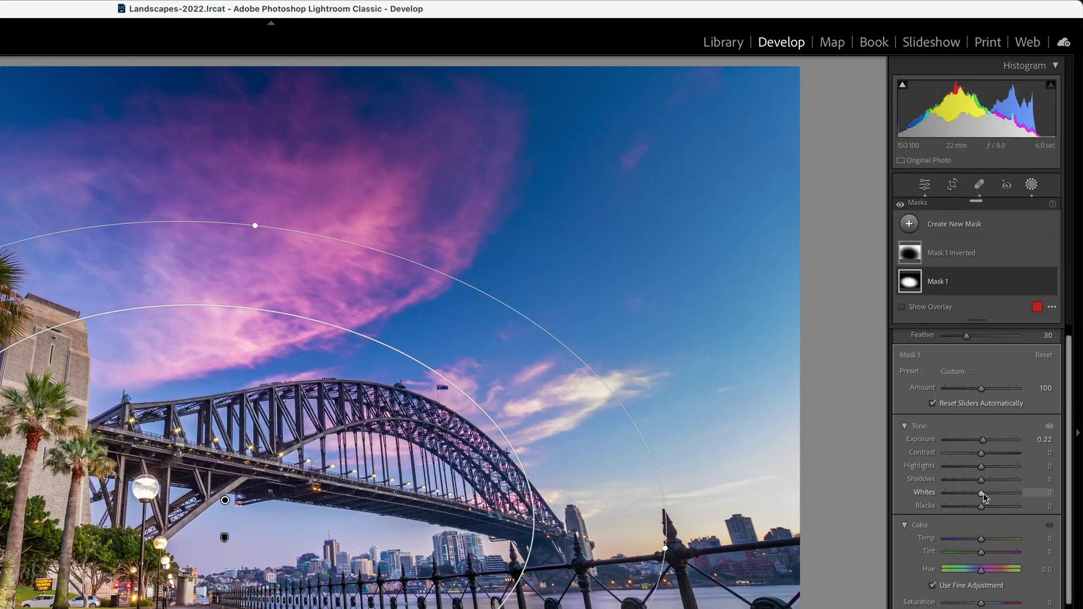
Give Mask 1 Whites +17, Blacks −18 and Contrast +16, then close masking
drag(983, 493, 975, 506)
drag(981, 453, 988, 462)
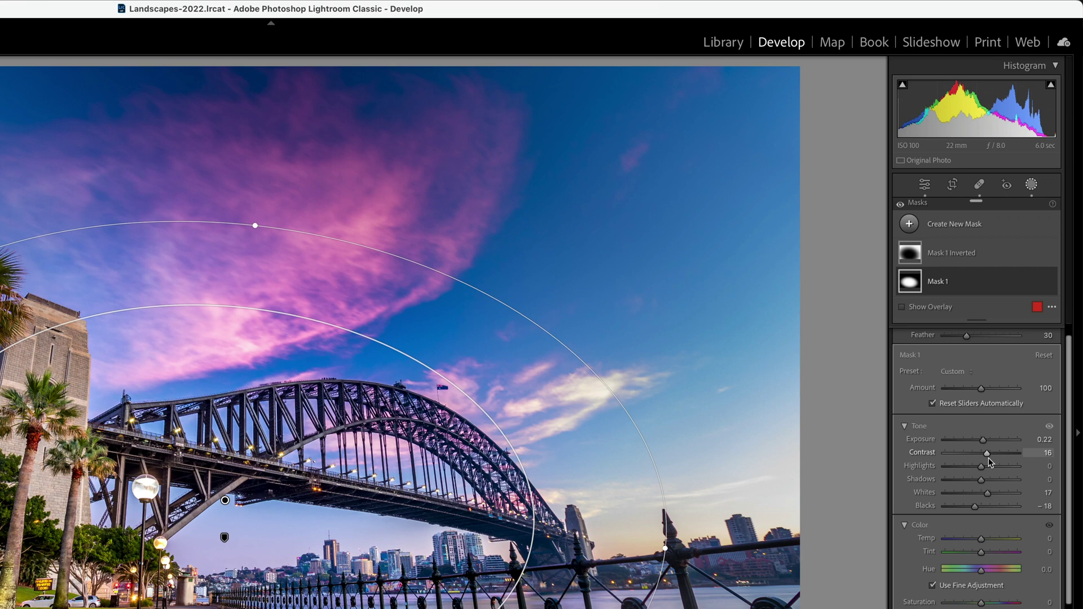
drag(988, 461, 988, 463)
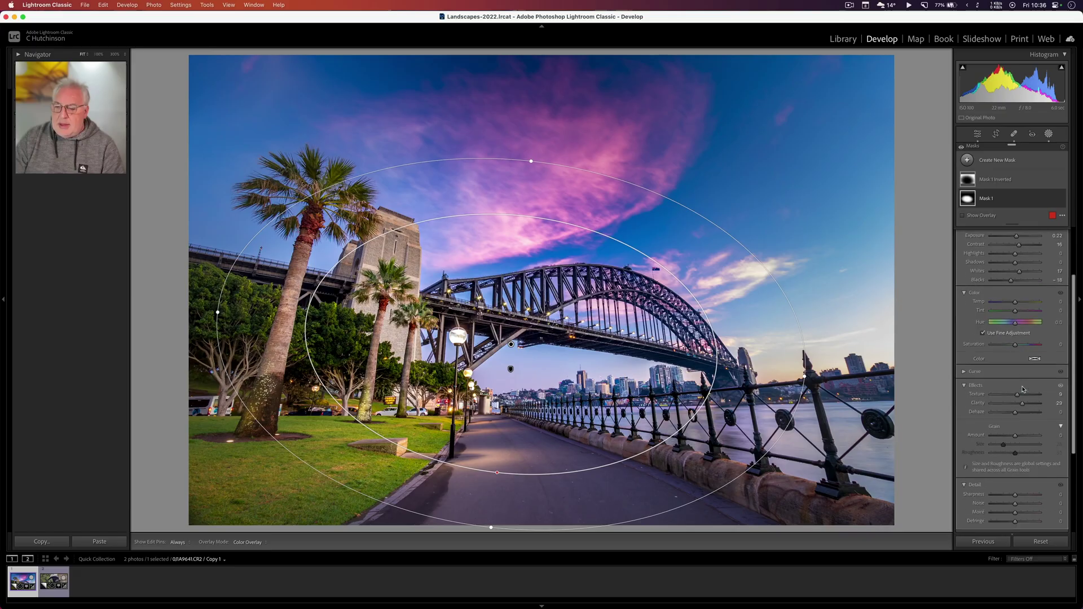
key(shift+w)
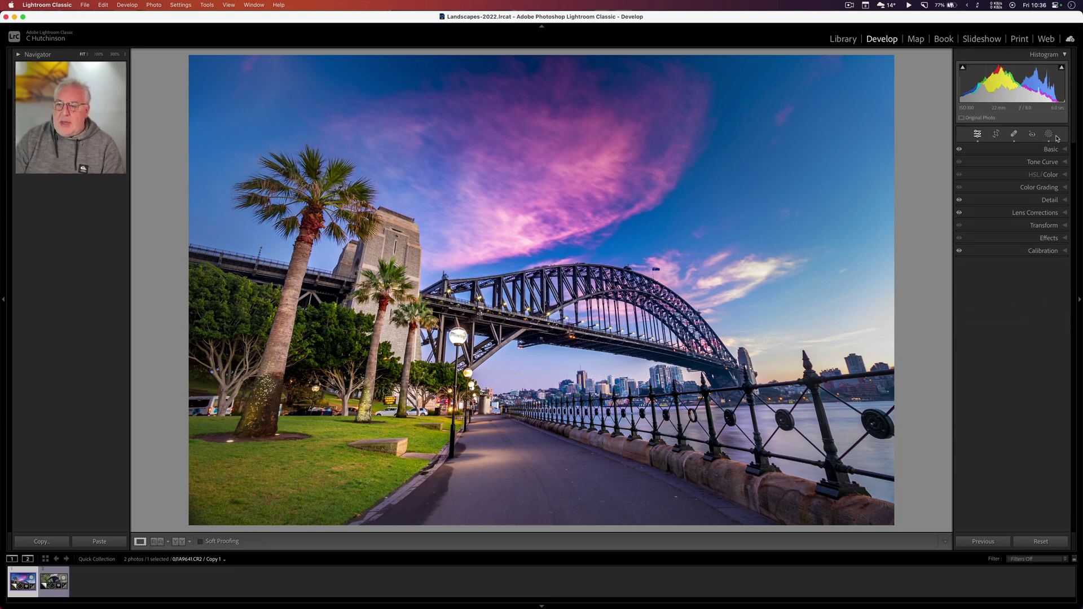
Open the masking tools on the aerial waterfall photo
click(1049, 134)
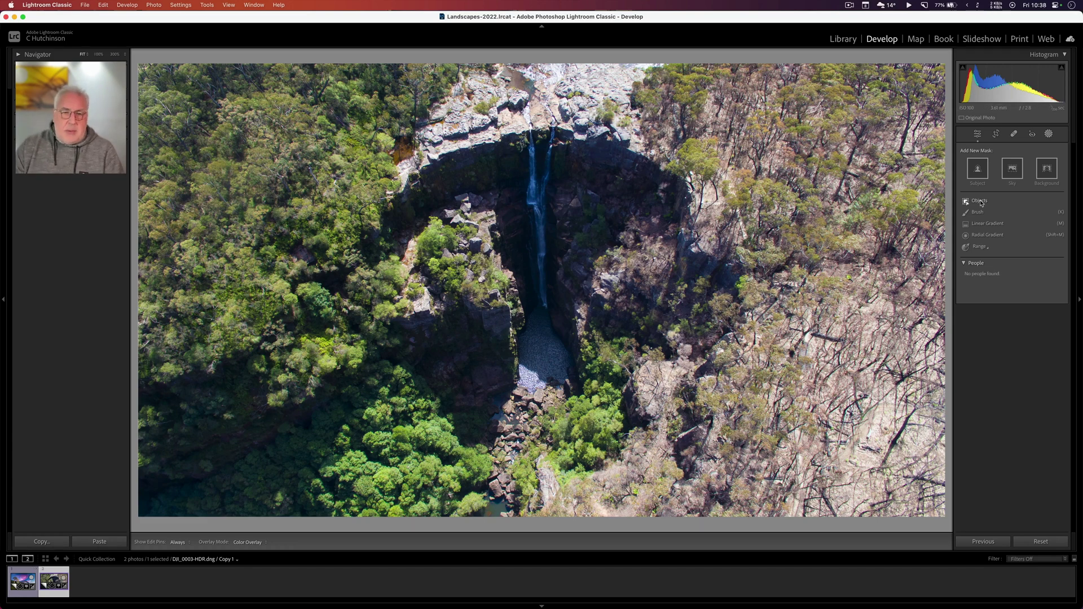
key(i)
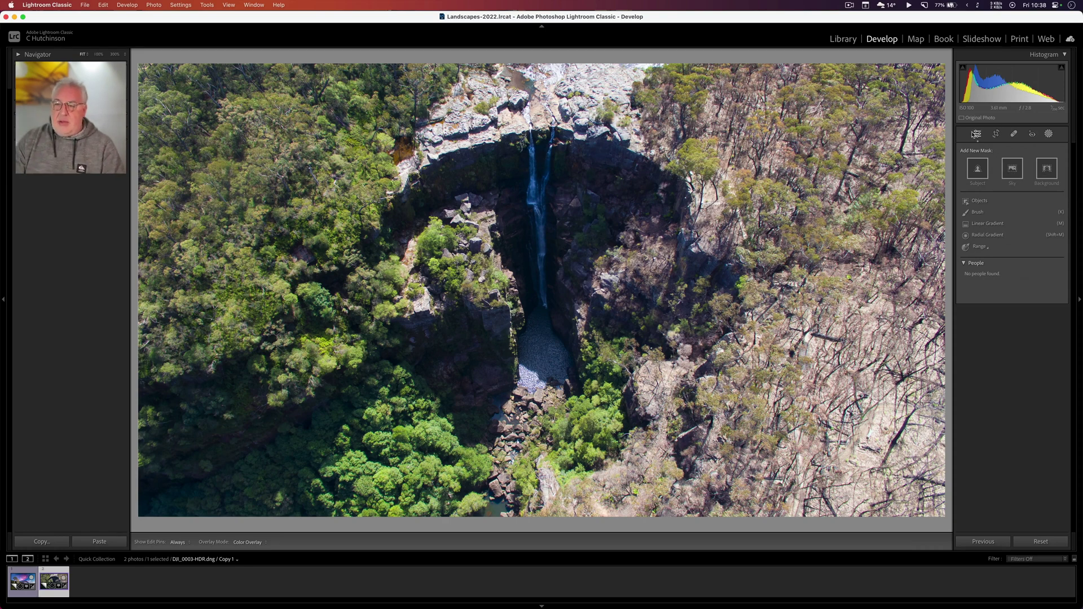
Set the waterfall photo's Post-Crop Vignetting Amount to about +2 and collapse Effects
click(975, 134)
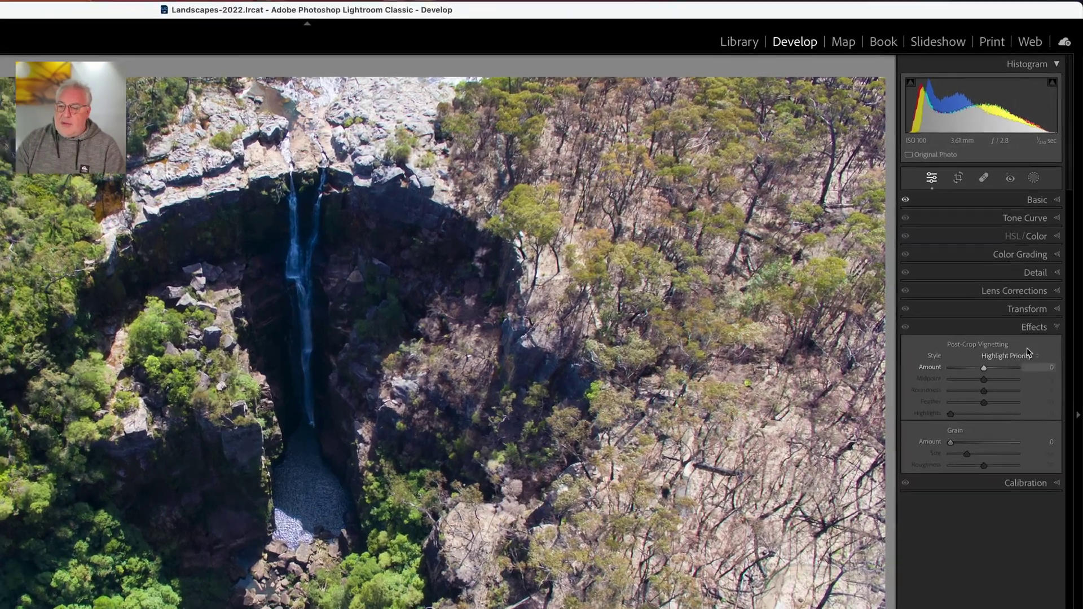
drag(983, 367, 980, 386)
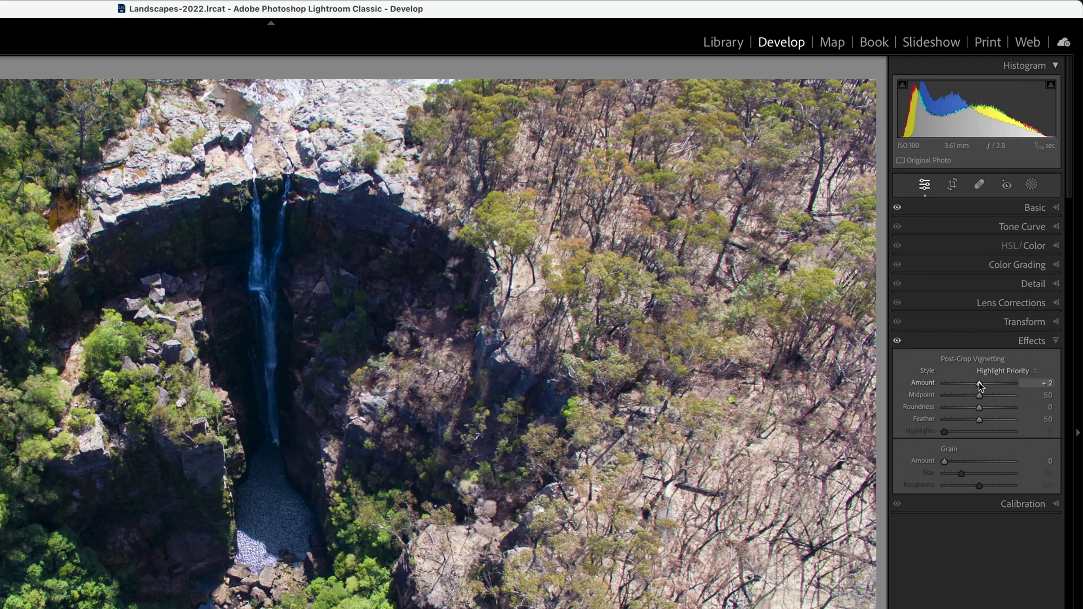
drag(980, 386, 978, 385)
click(1032, 340)
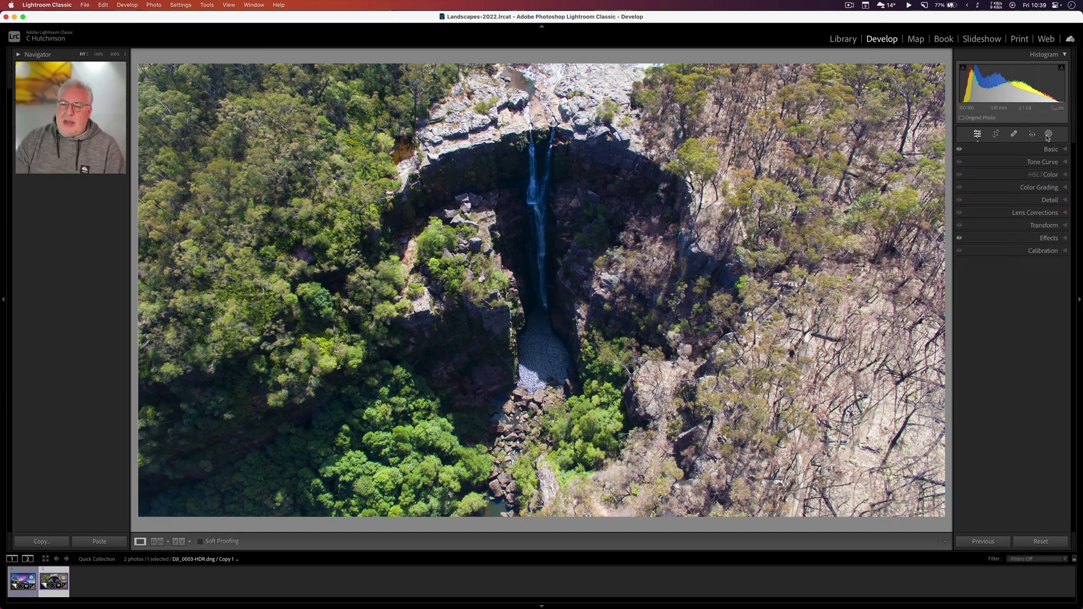
Draw a Radial Gradient mask and shape it into a large circle over the waterfall gorge
click(1048, 137)
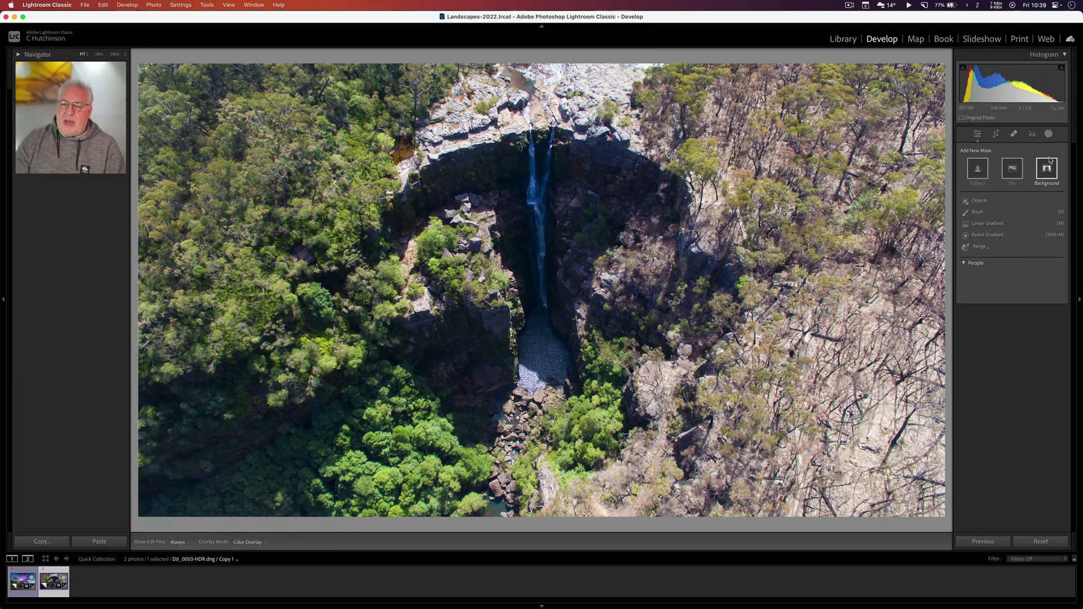
click(987, 238)
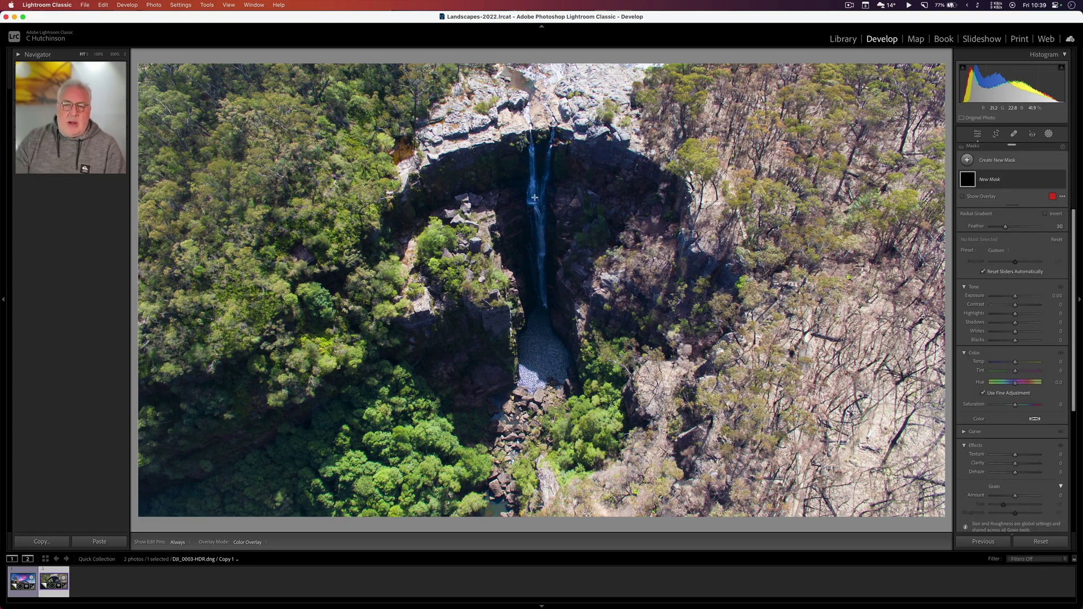
drag(532, 184, 671, 338)
drag(690, 385, 654, 400)
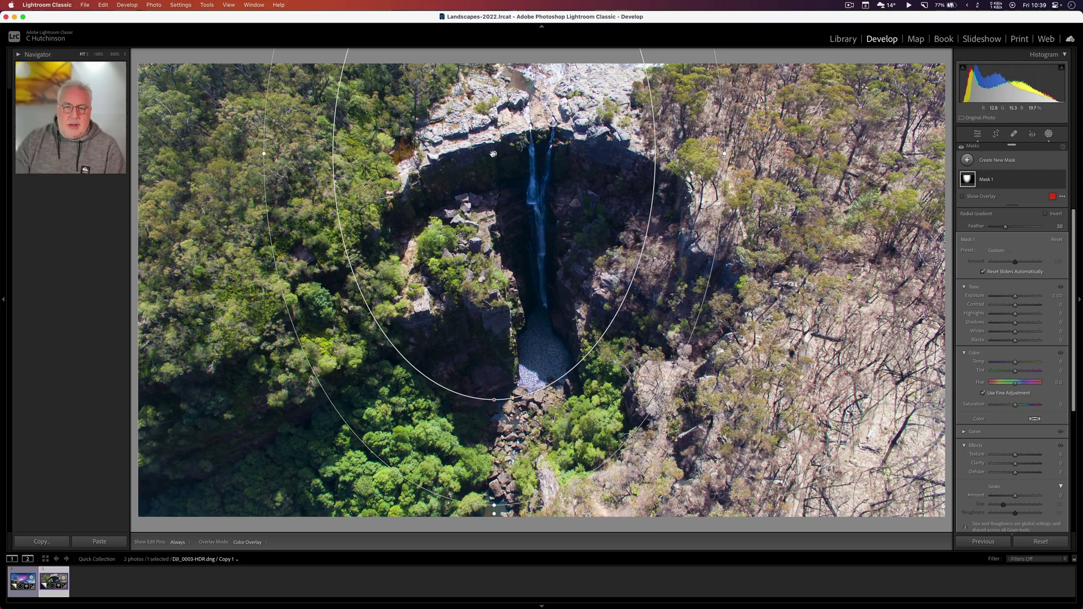
drag(493, 153, 547, 291)
drag(701, 290, 886, 294)
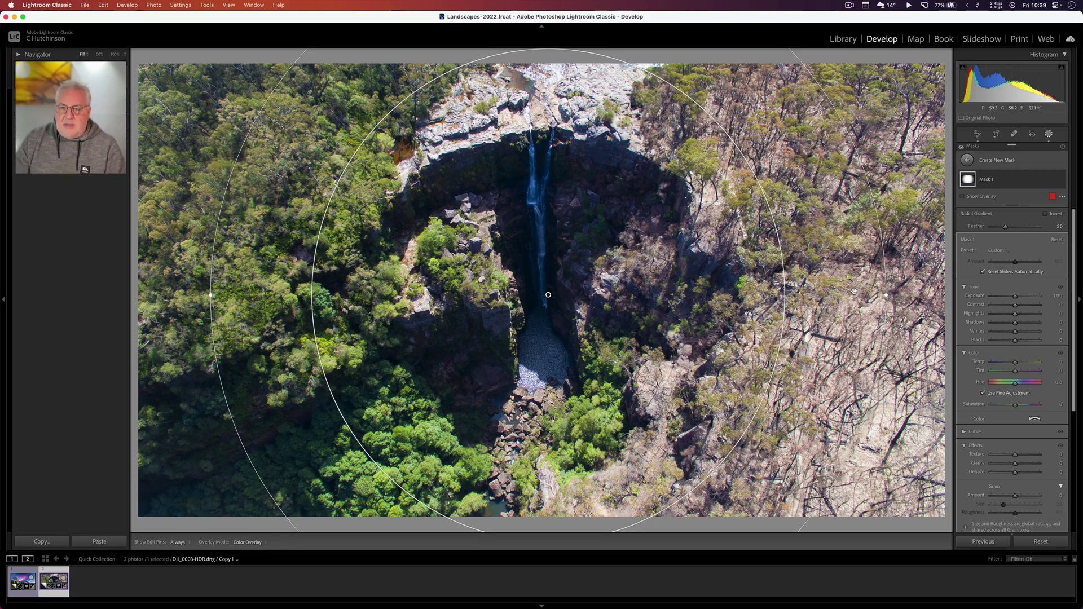
drag(885, 295, 882, 294)
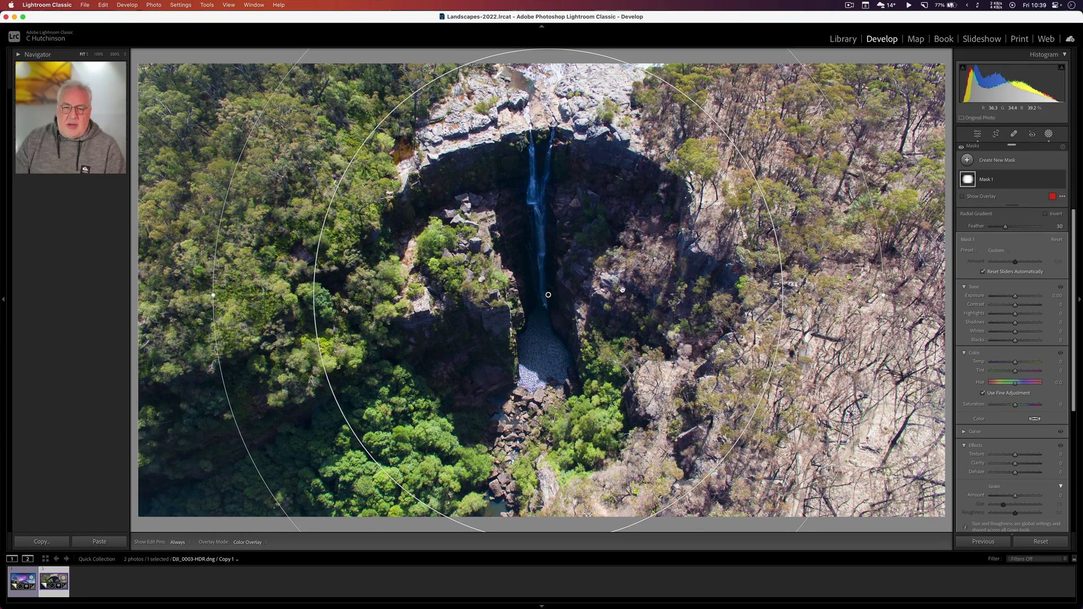
drag(550, 293, 540, 256)
Duplicate Mask 1 as an inverted copy and lower its Exposure to −1.01 to darken outside the circle
click(1052, 180)
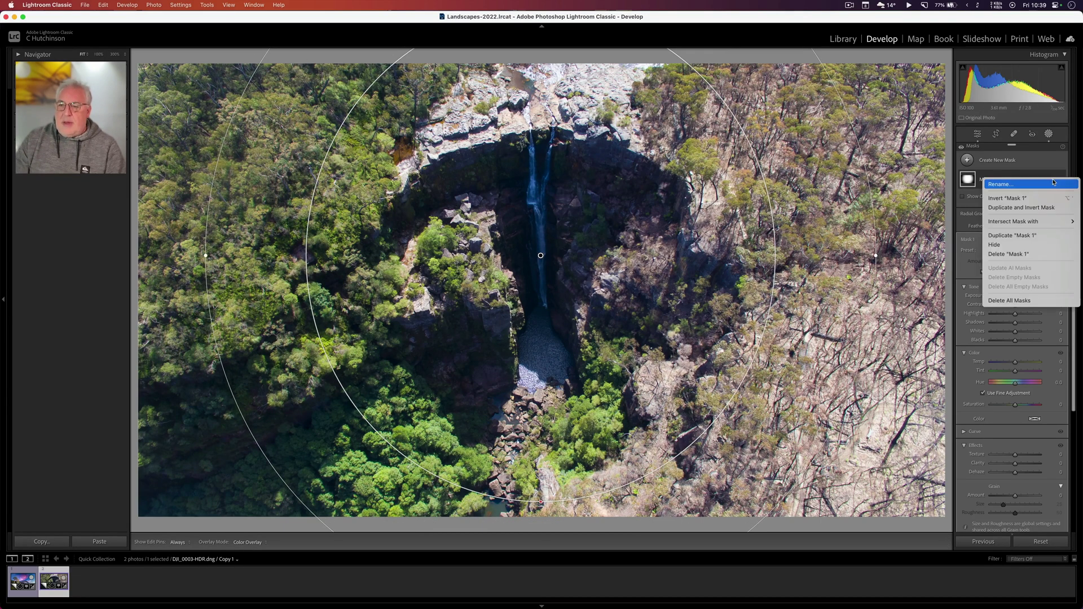
click(1050, 209)
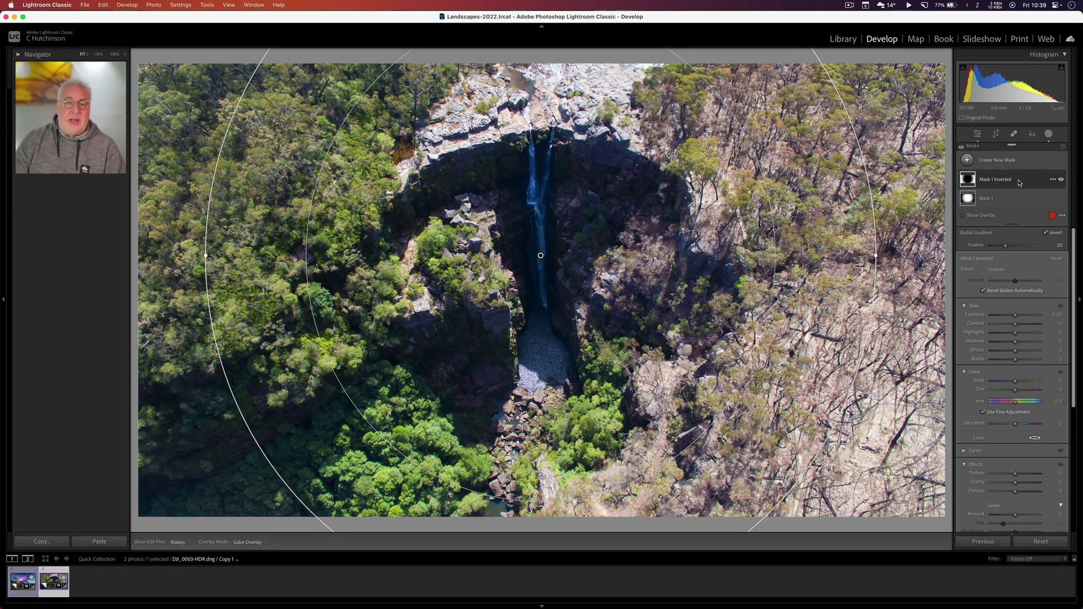
drag(1014, 314, 1011, 318)
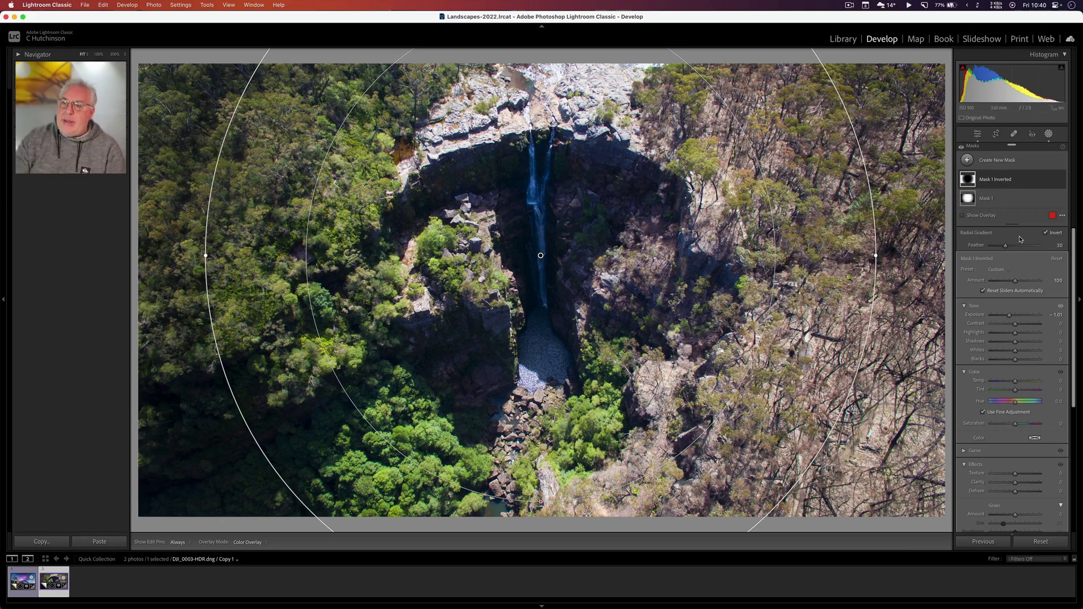
Select Mask 1, check its coverage with the overlay, and raise its Shadows to 100
click(1017, 197)
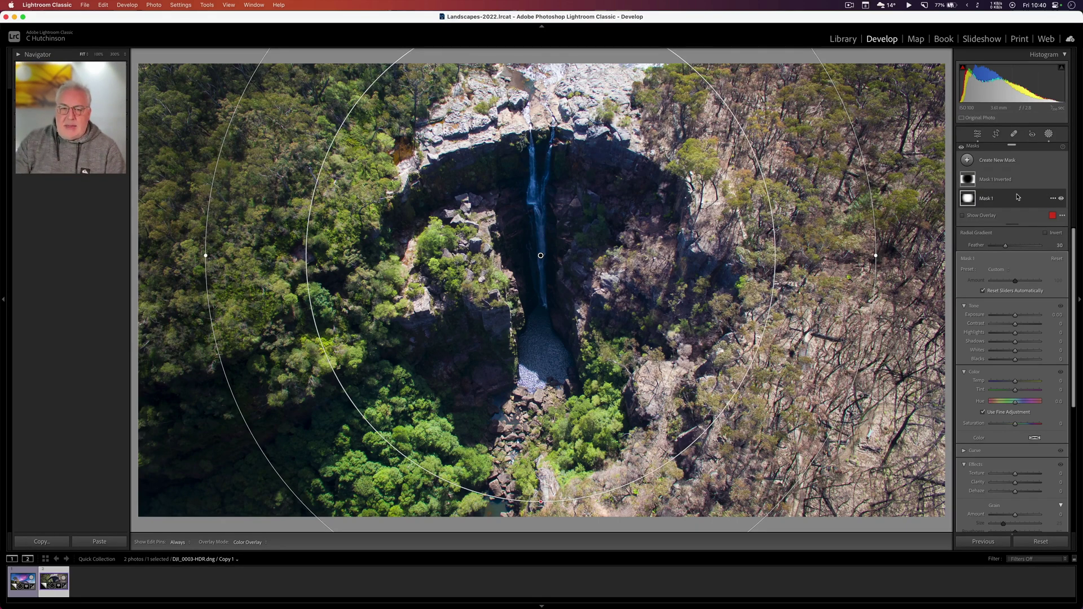
click(979, 215)
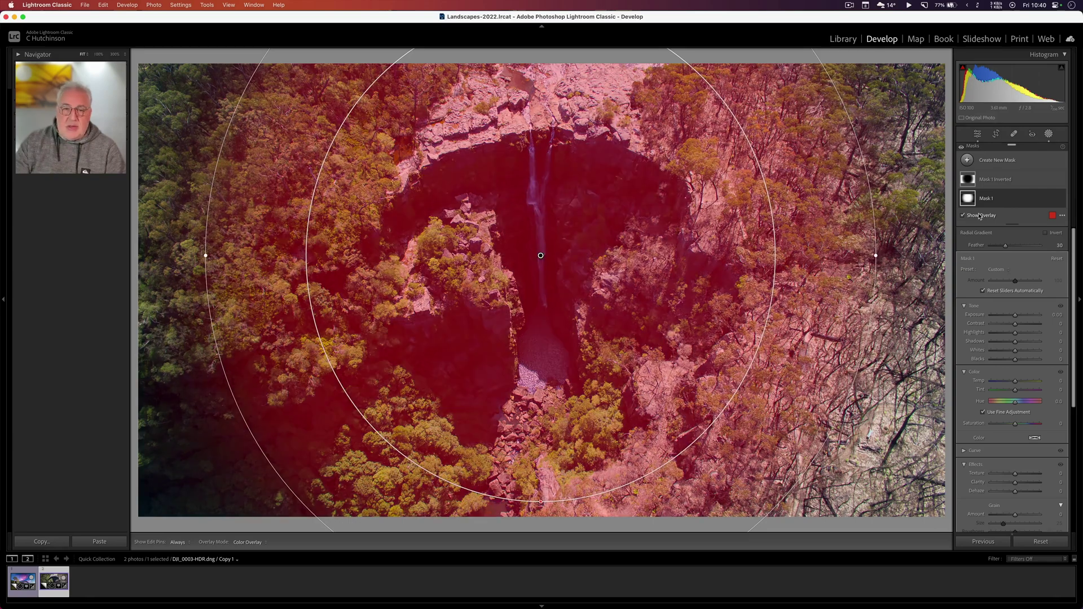
click(980, 215)
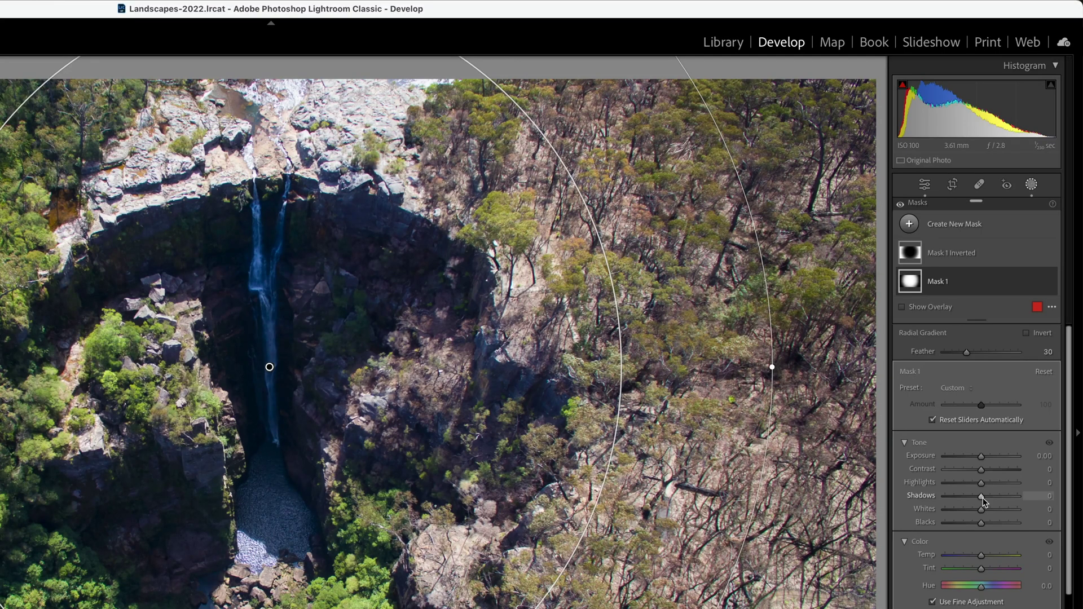
drag(1015, 342, 1022, 343)
drag(993, 498, 1023, 500)
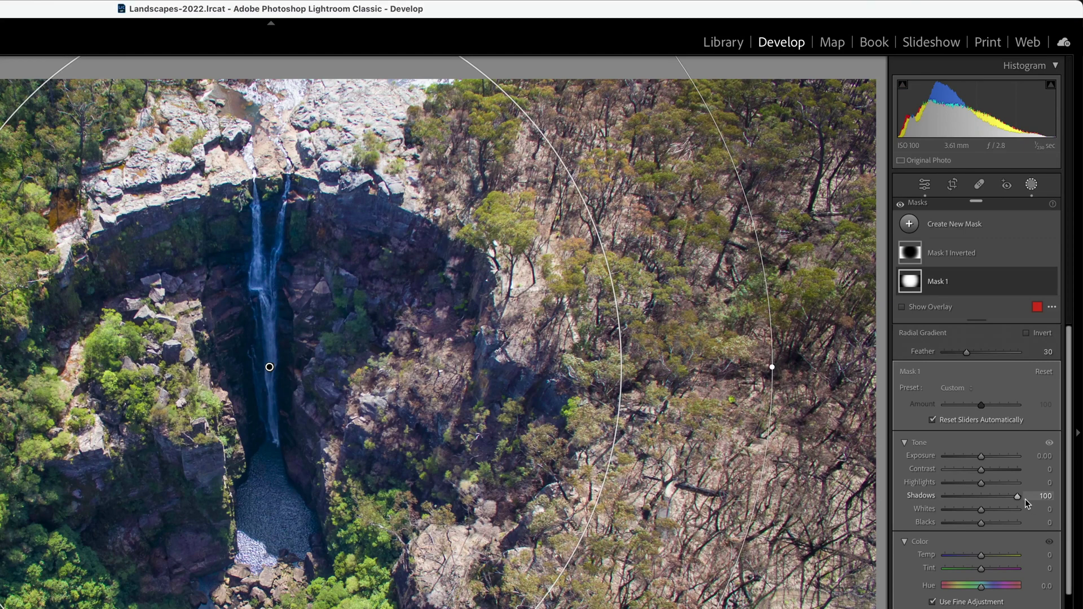
Set the centre mask's Temp to 18, Whites 47, Blacks 2 and Contrast 14
drag(981, 554, 988, 553)
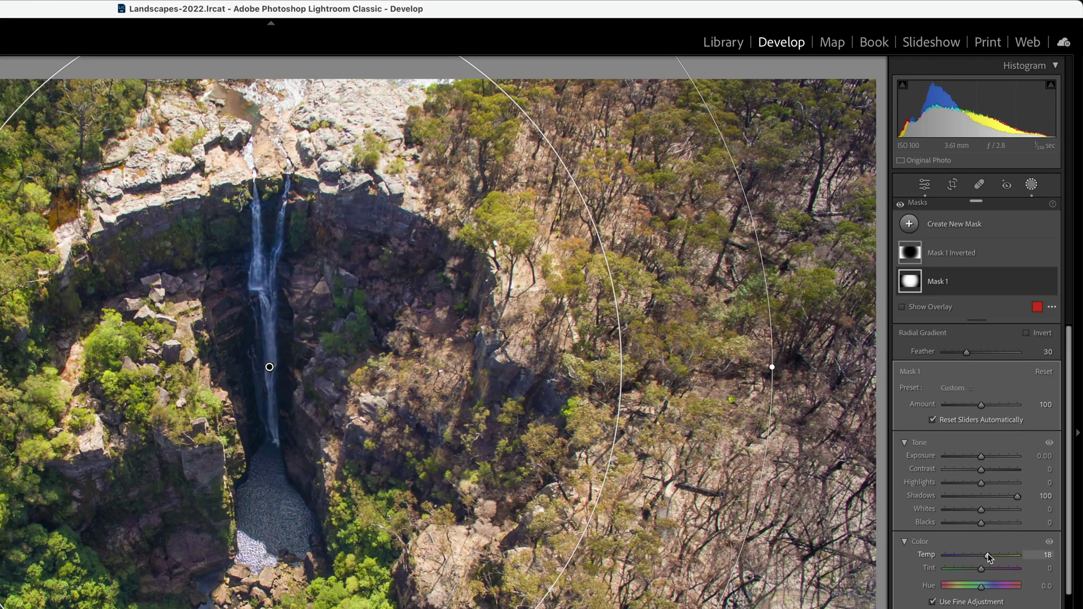
drag(981, 510, 967, 484)
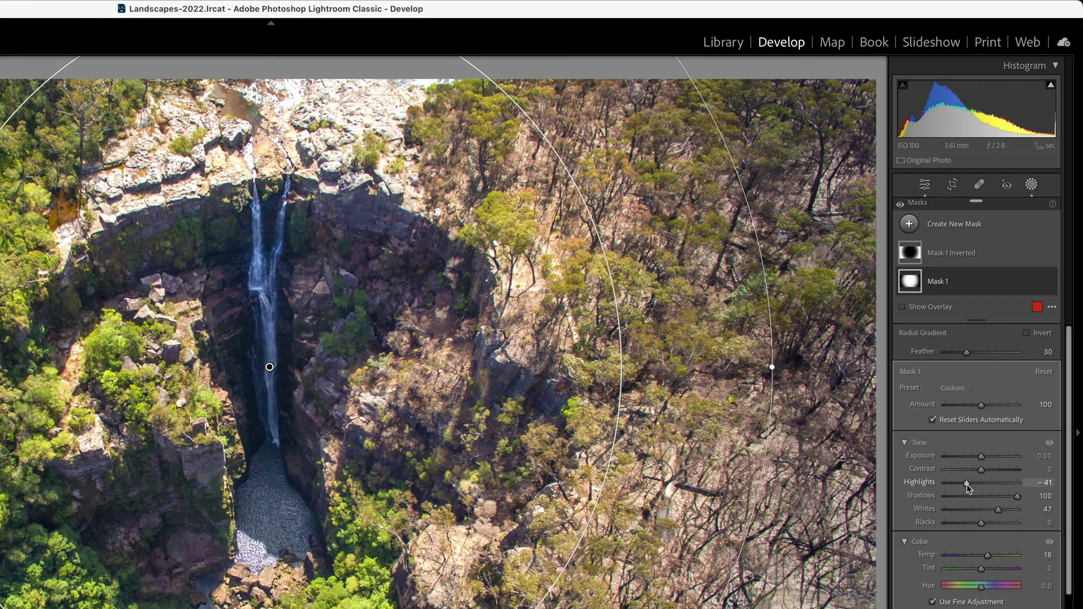
drag(975, 523, 981, 524)
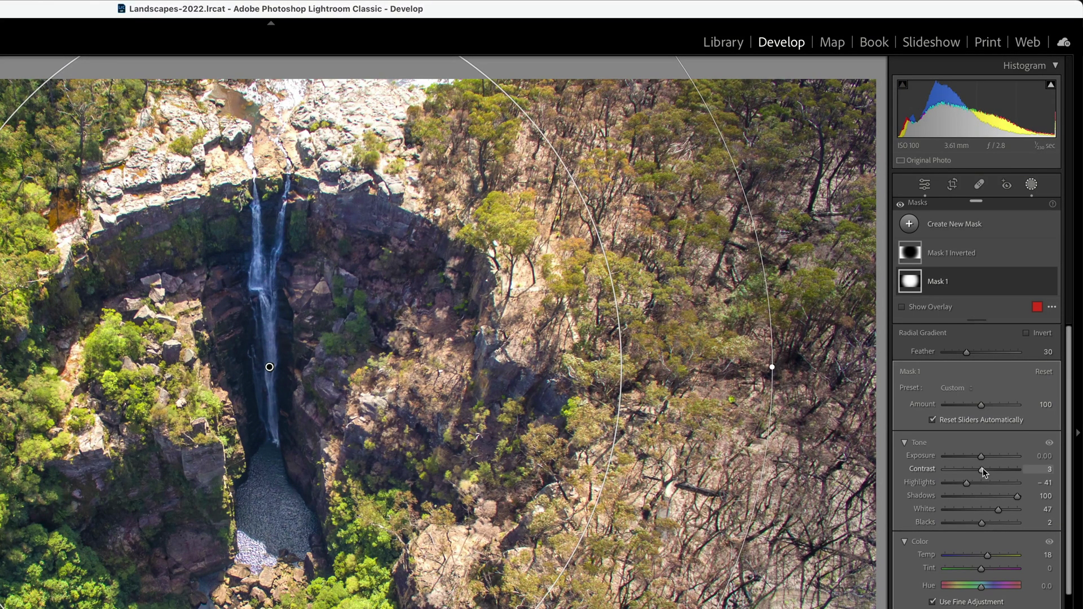
drag(981, 469, 987, 474)
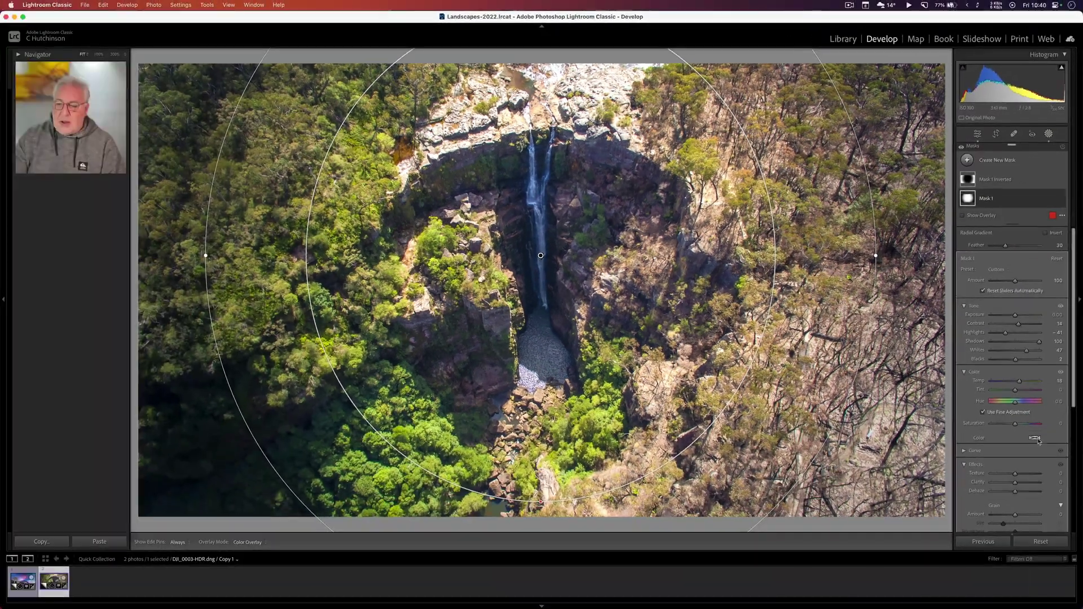
Give Mask 1 Clarity 29 and Texture 20, and narrow the radial ellipse around the gorge
scroll(992, 608, down, 2)
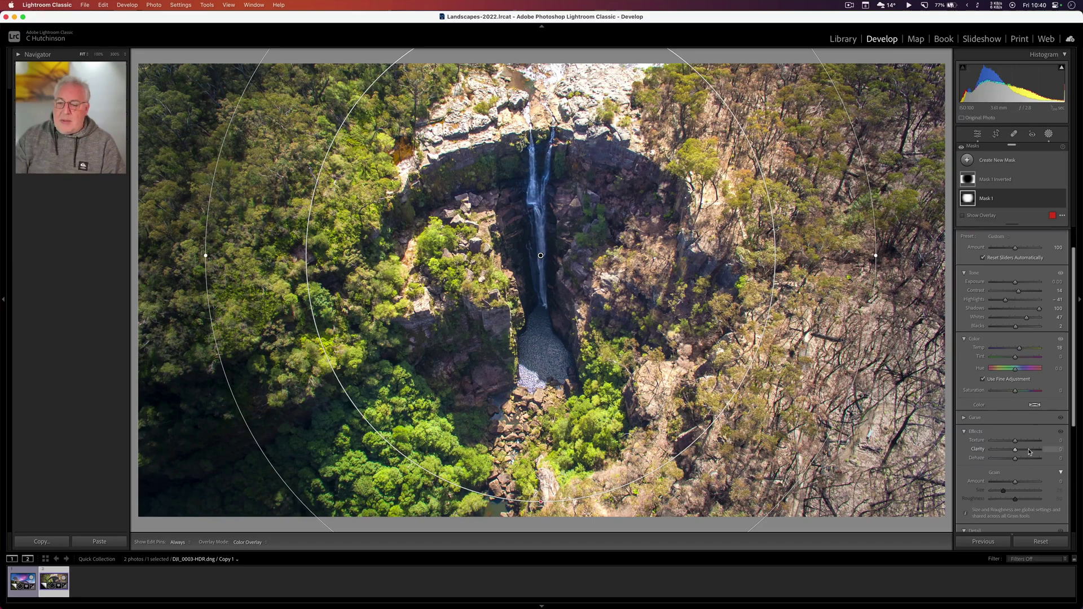
click(1021, 454)
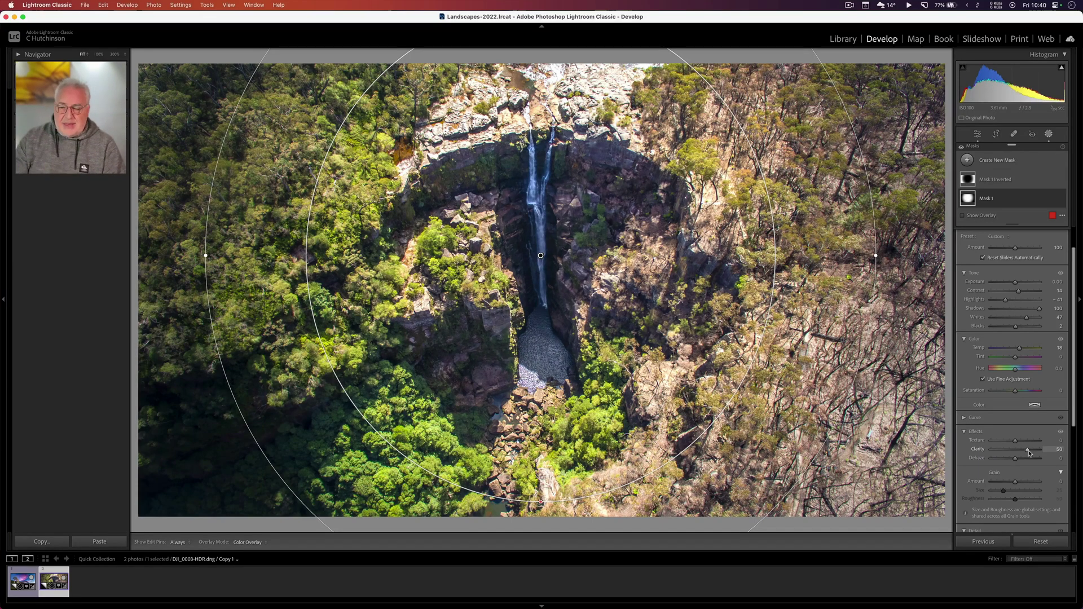
click(1020, 441)
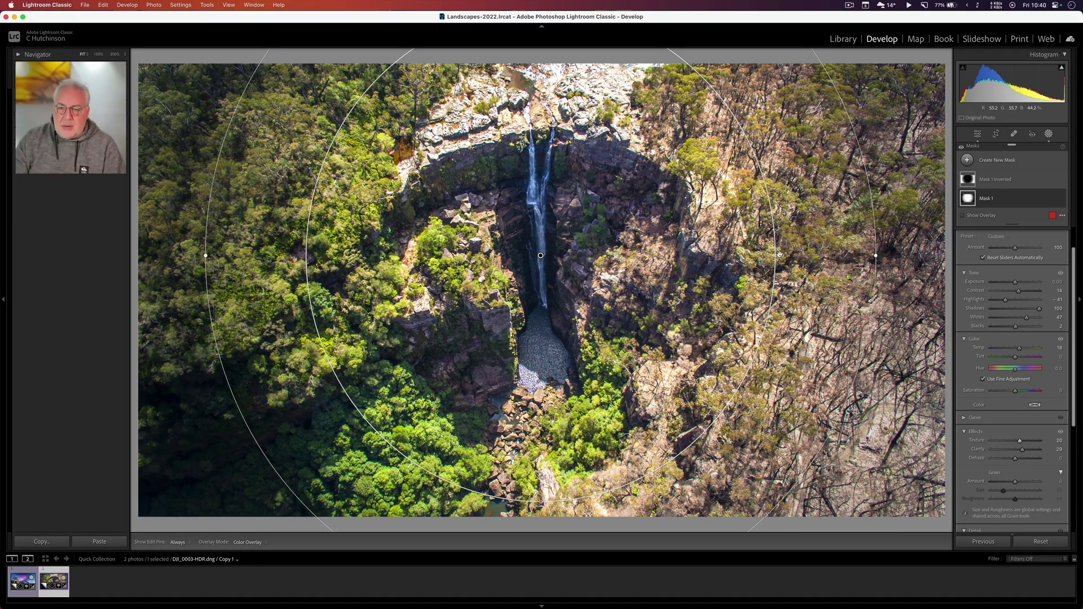
drag(876, 254, 856, 254)
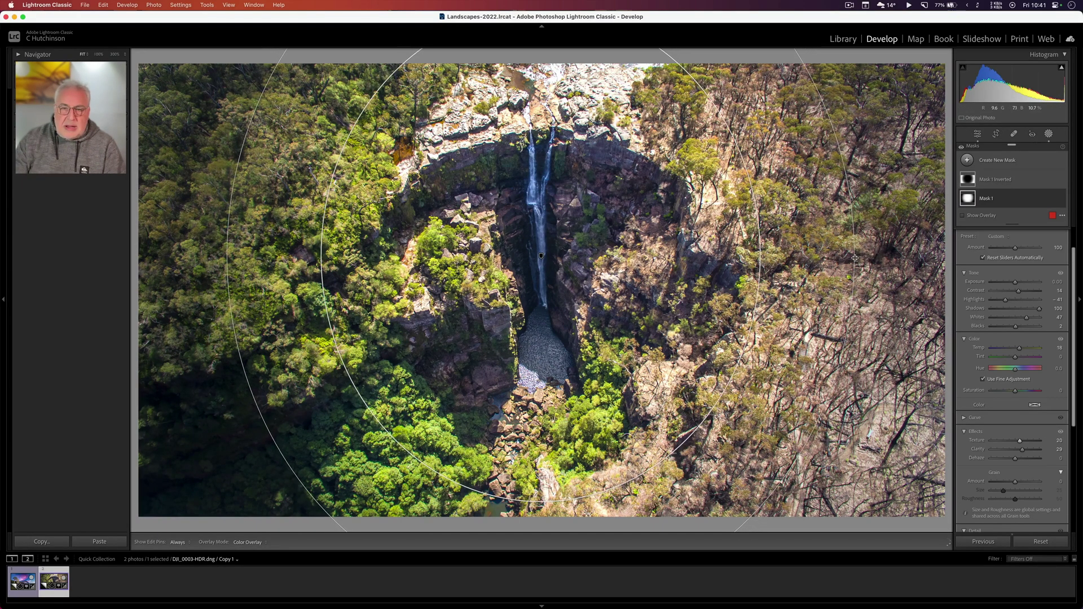
drag(540, 502, 542, 477)
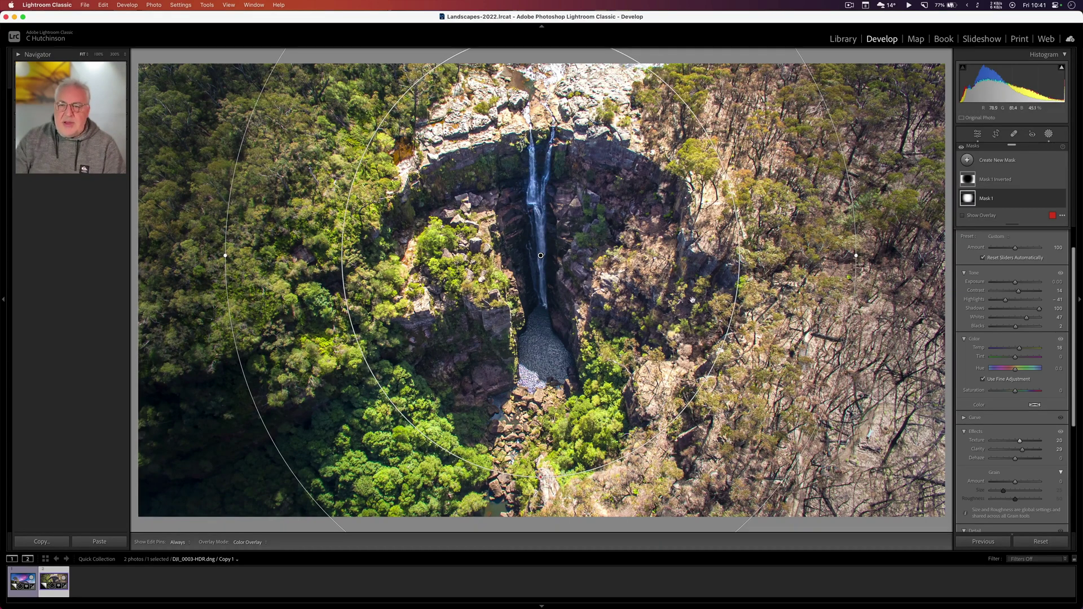